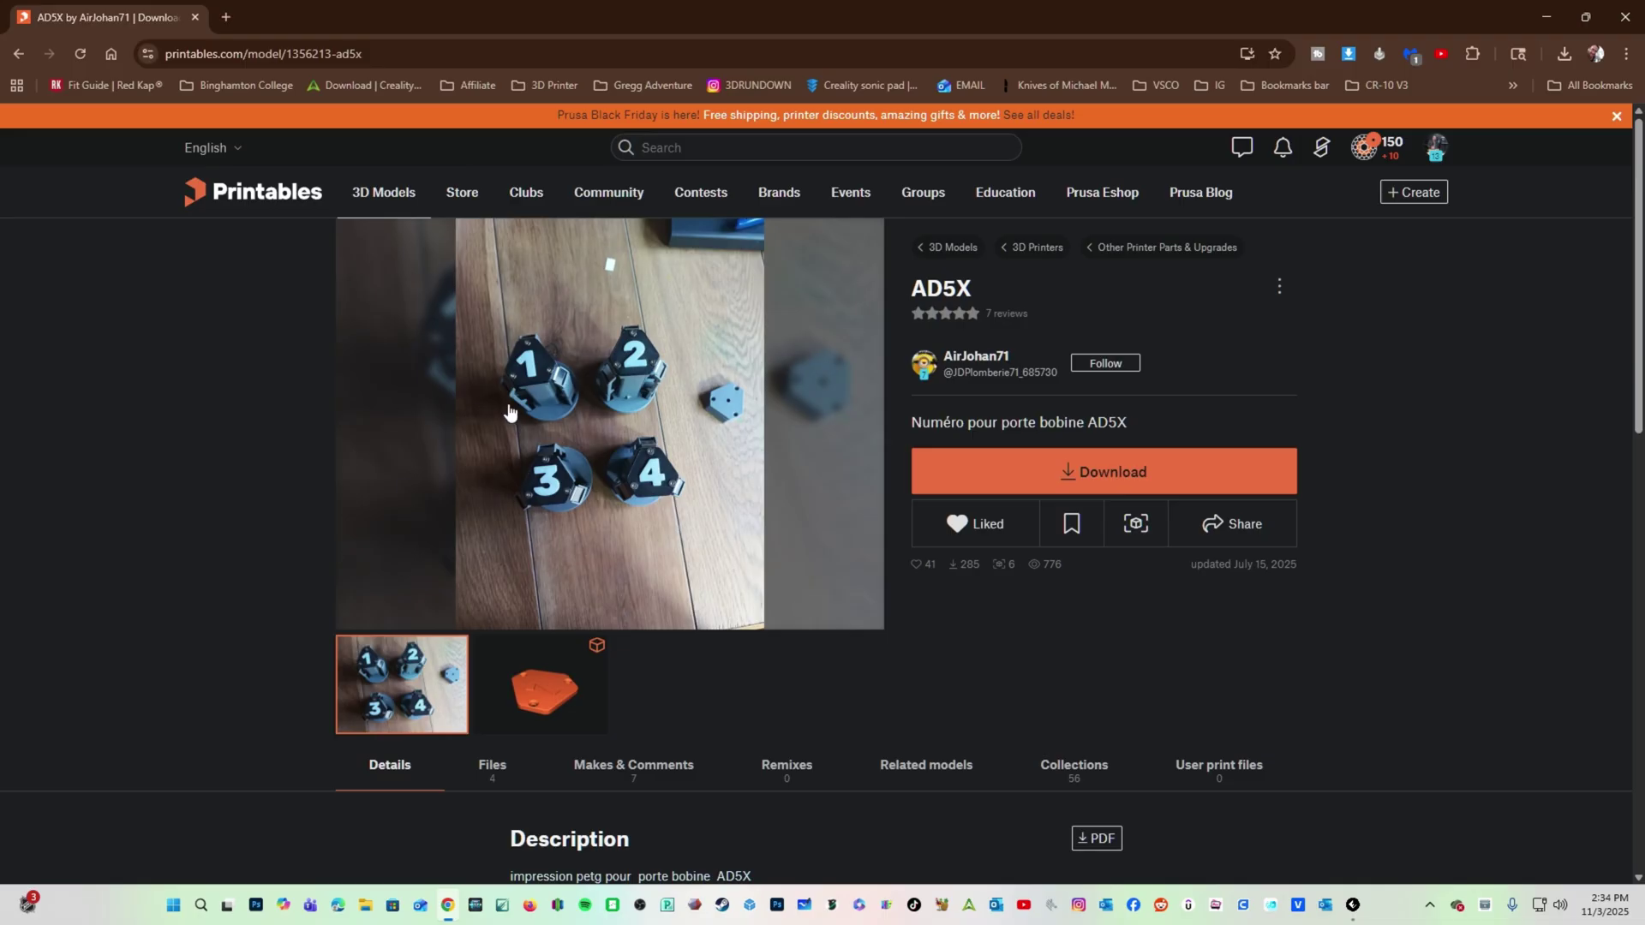
Switch from the Printables AD5X model page to Orca-Flashforge.
key(alt+Tab)
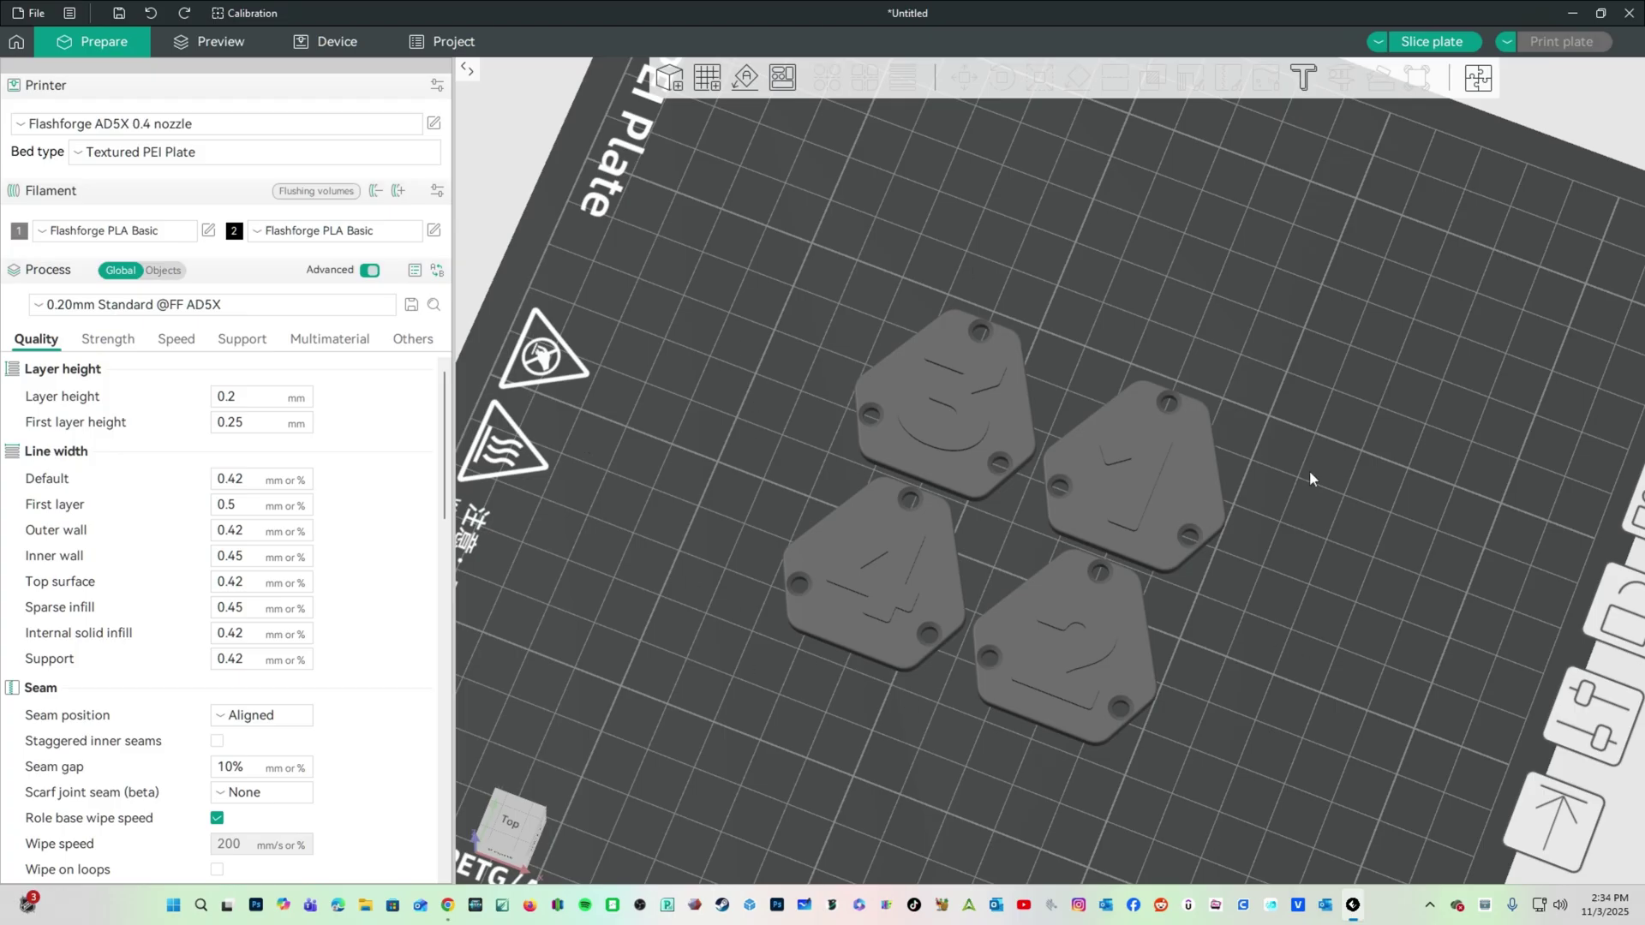
Change filament 1's colour to black and filament 2's colour to cyan.
click(18, 231)
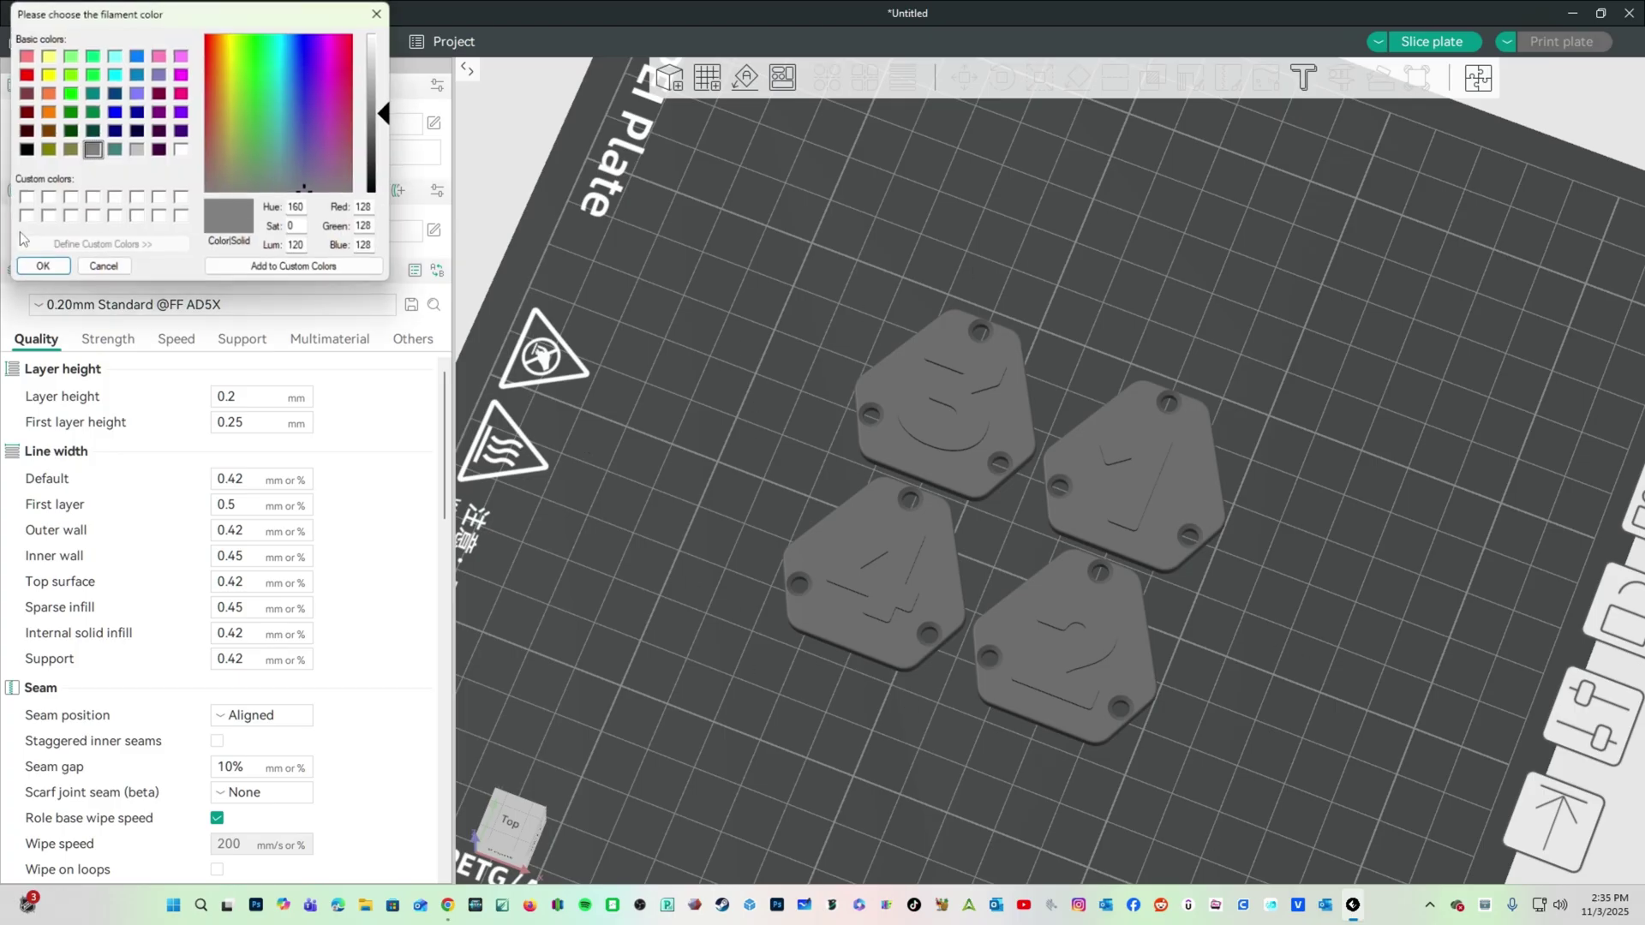
click(25, 150)
click(39, 267)
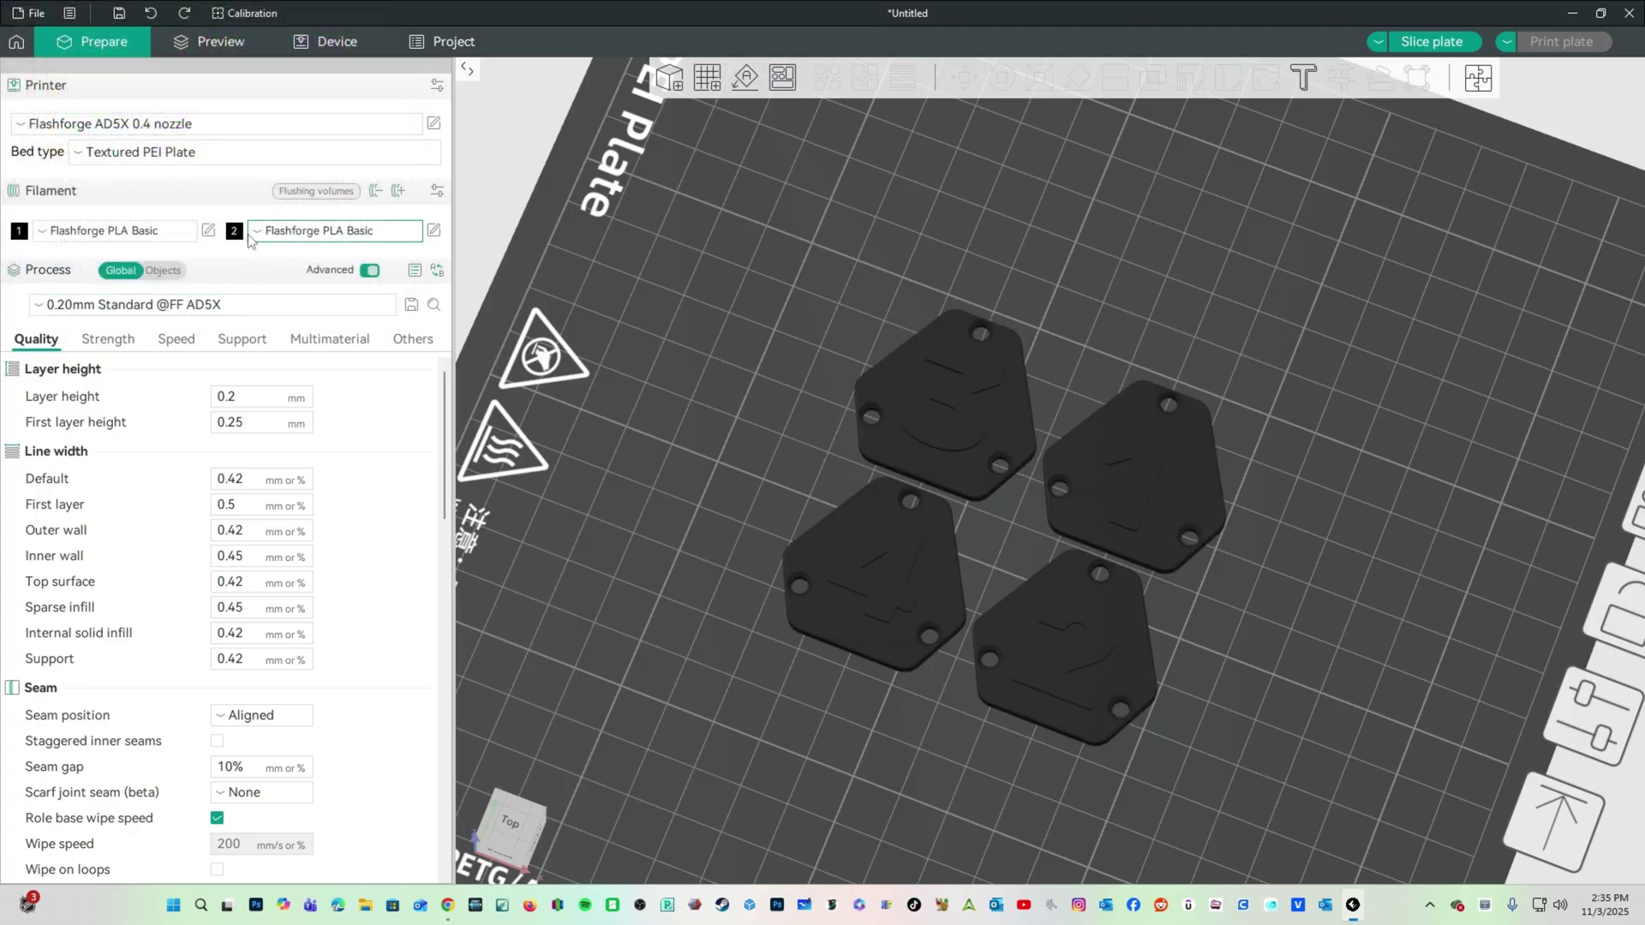
click(235, 232)
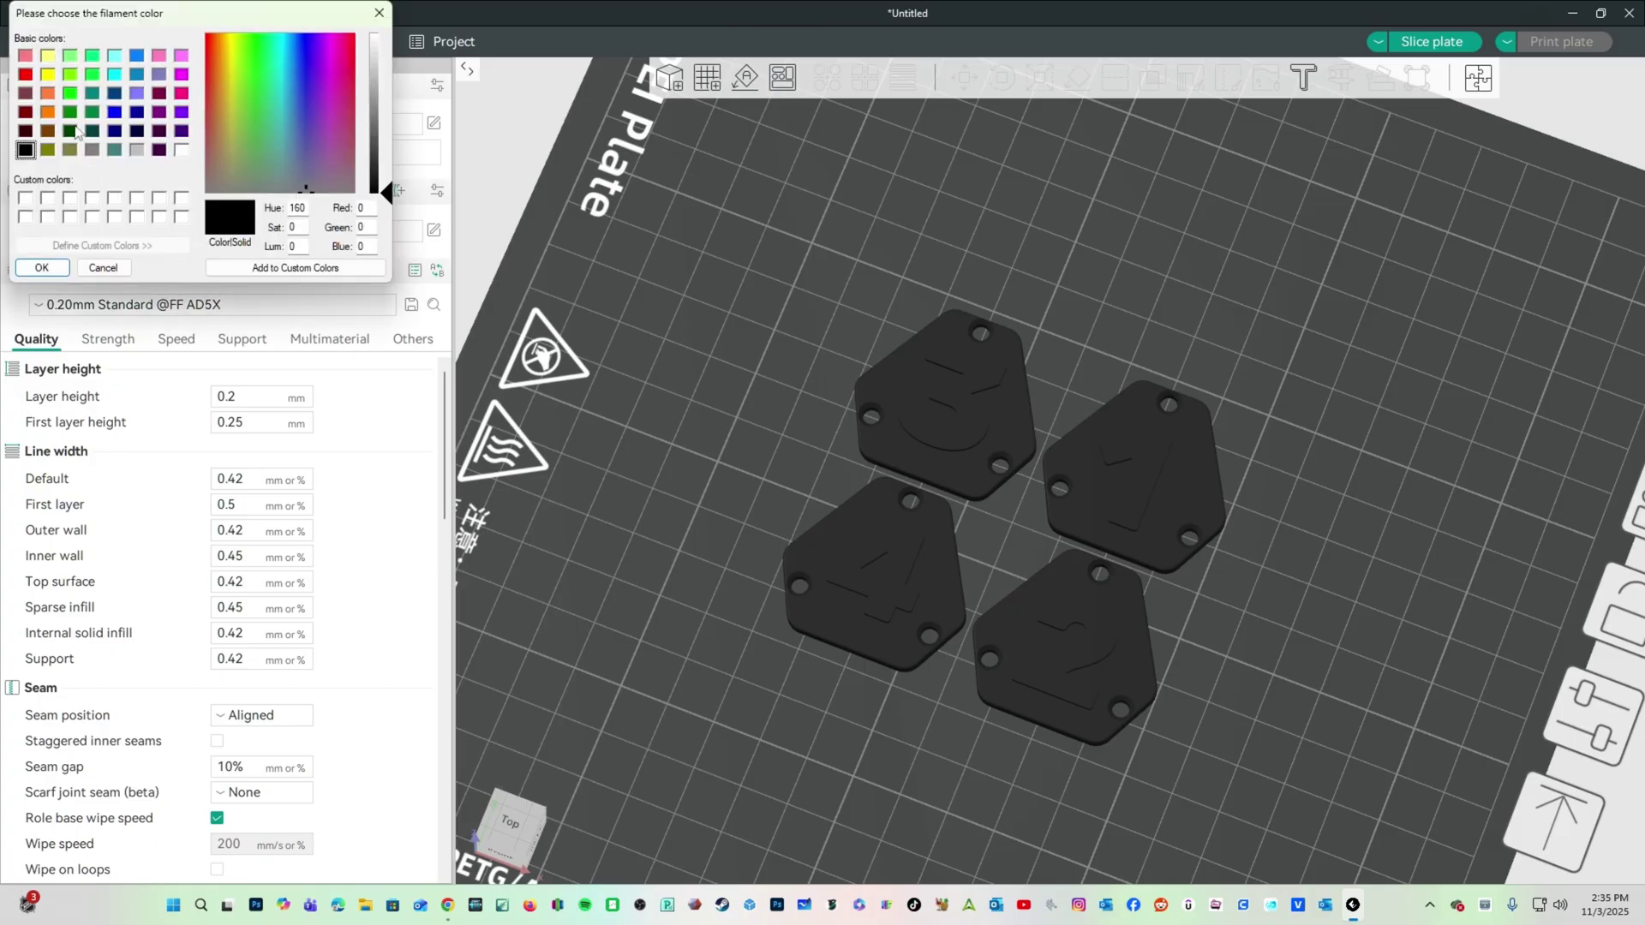
click(115, 76)
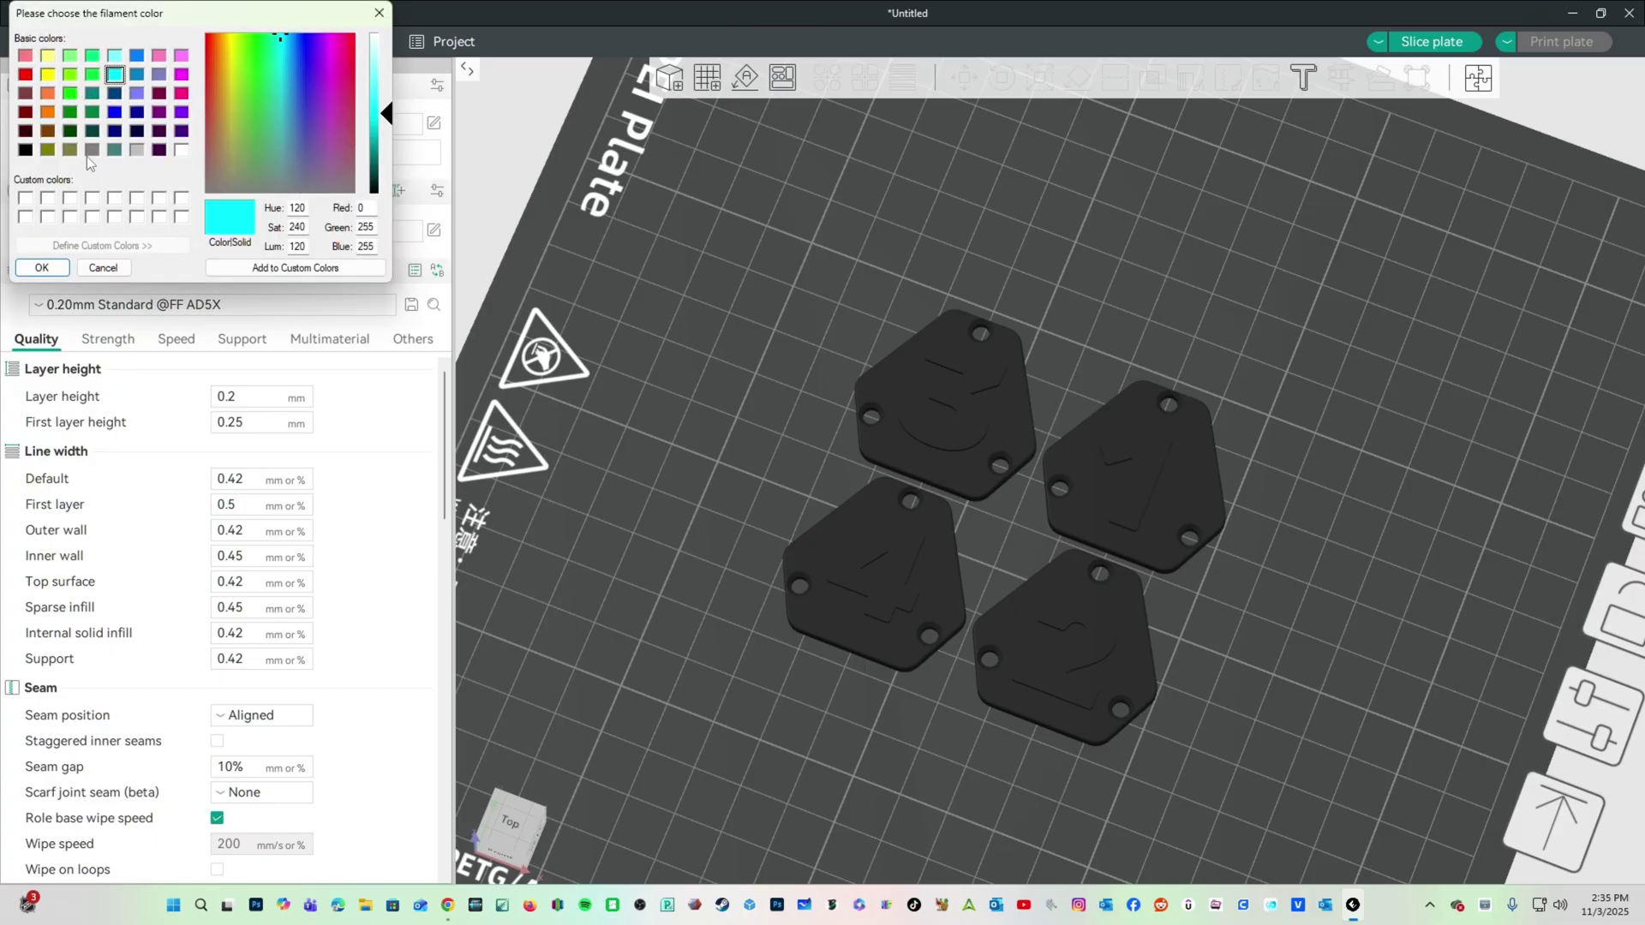
click(41, 267)
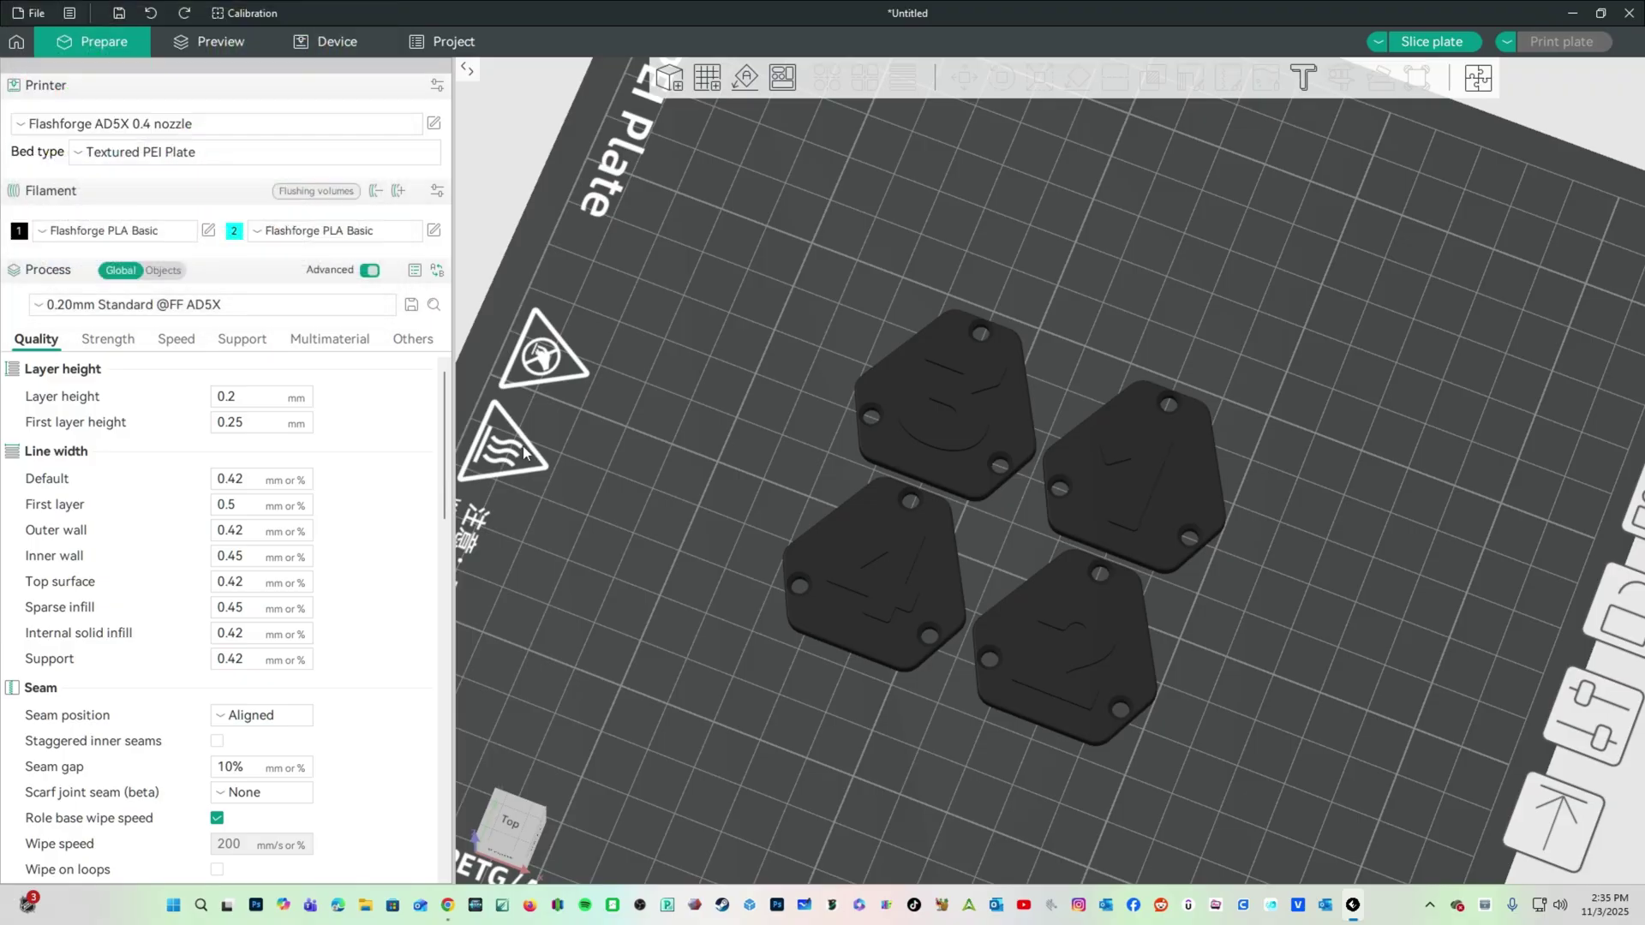
click(903, 420)
Assign cyan filament 2 to all four hexagonal plates.
scroll(716, 373, down, 2)
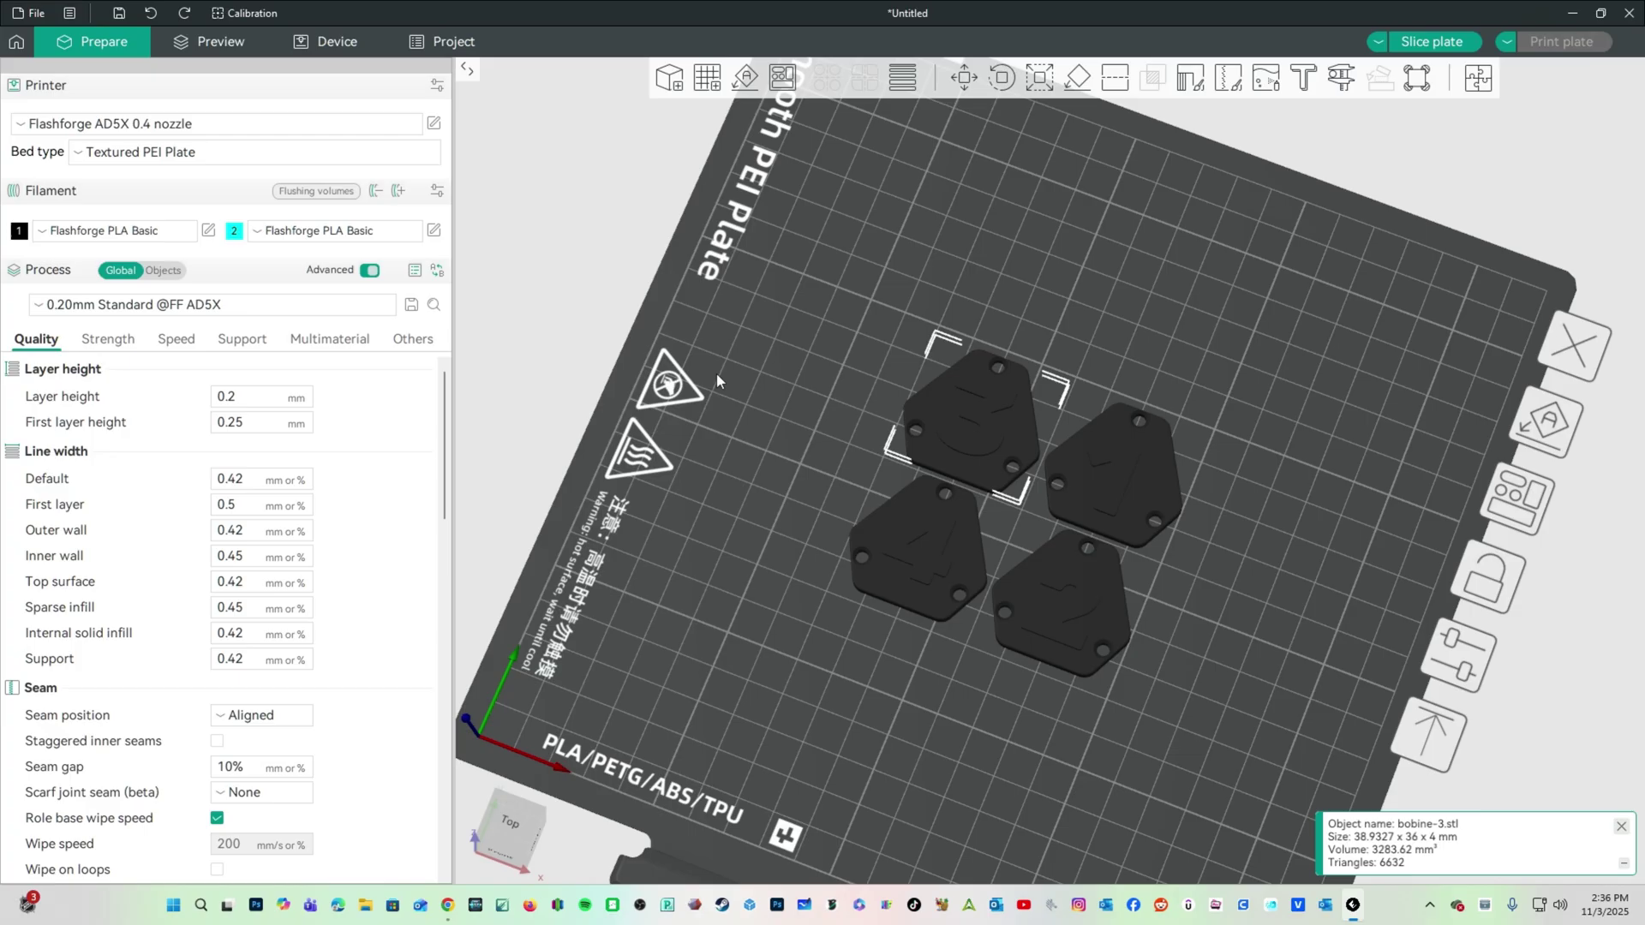
key(2)
click(1087, 455)
key(2)
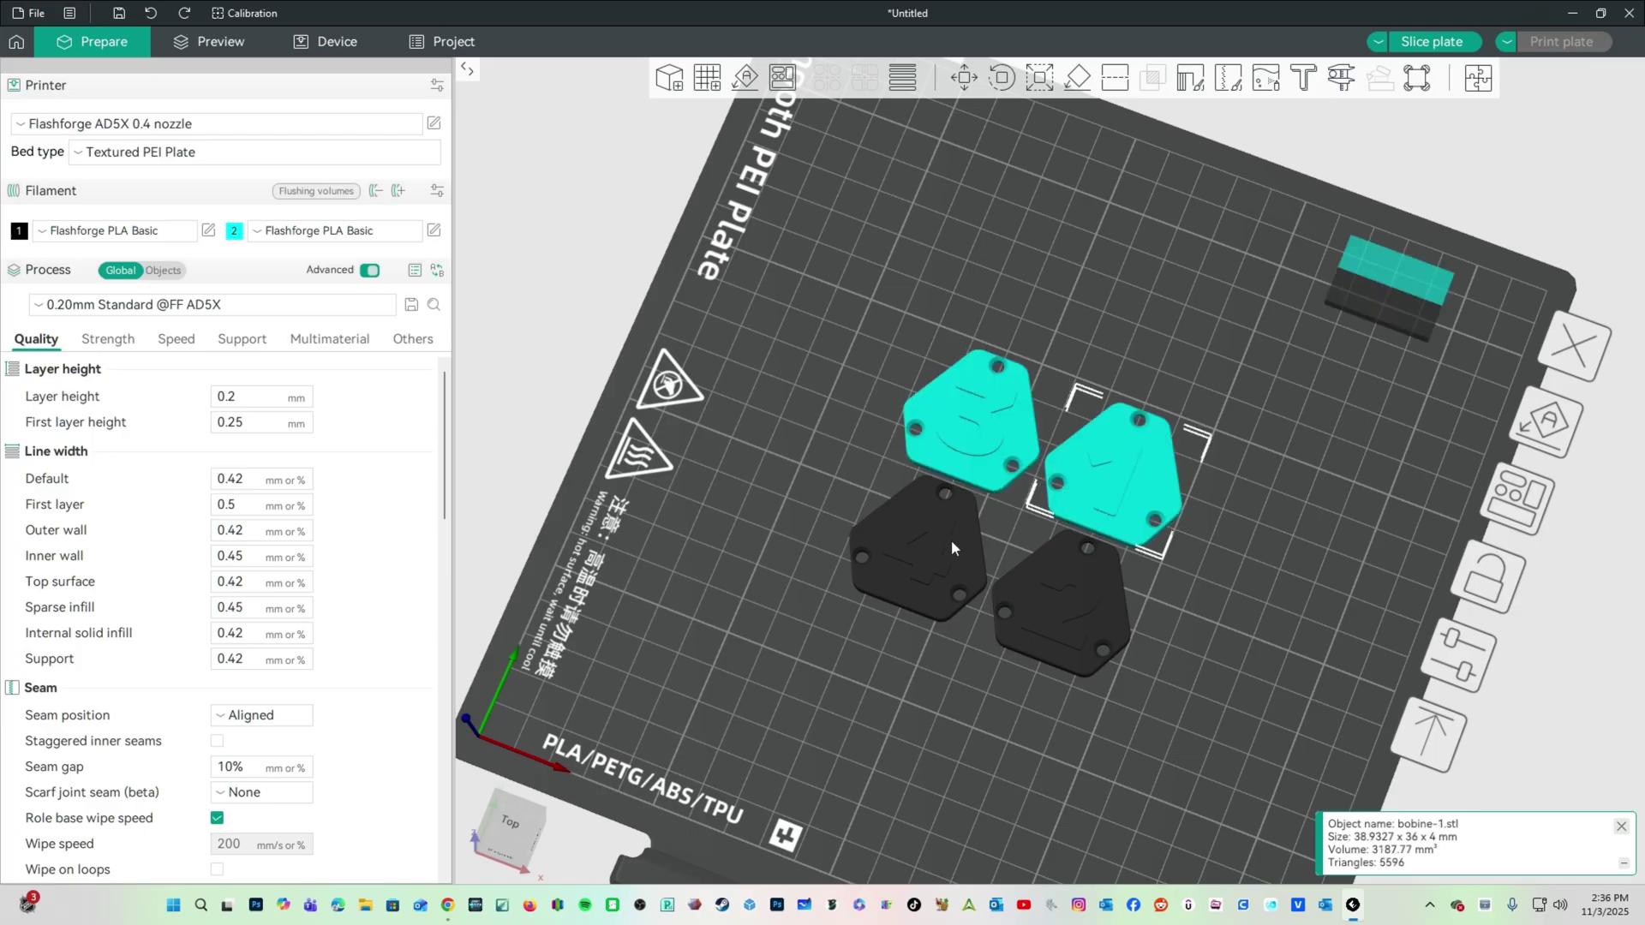
click(952, 541)
key(2)
click(1072, 589)
key(2)
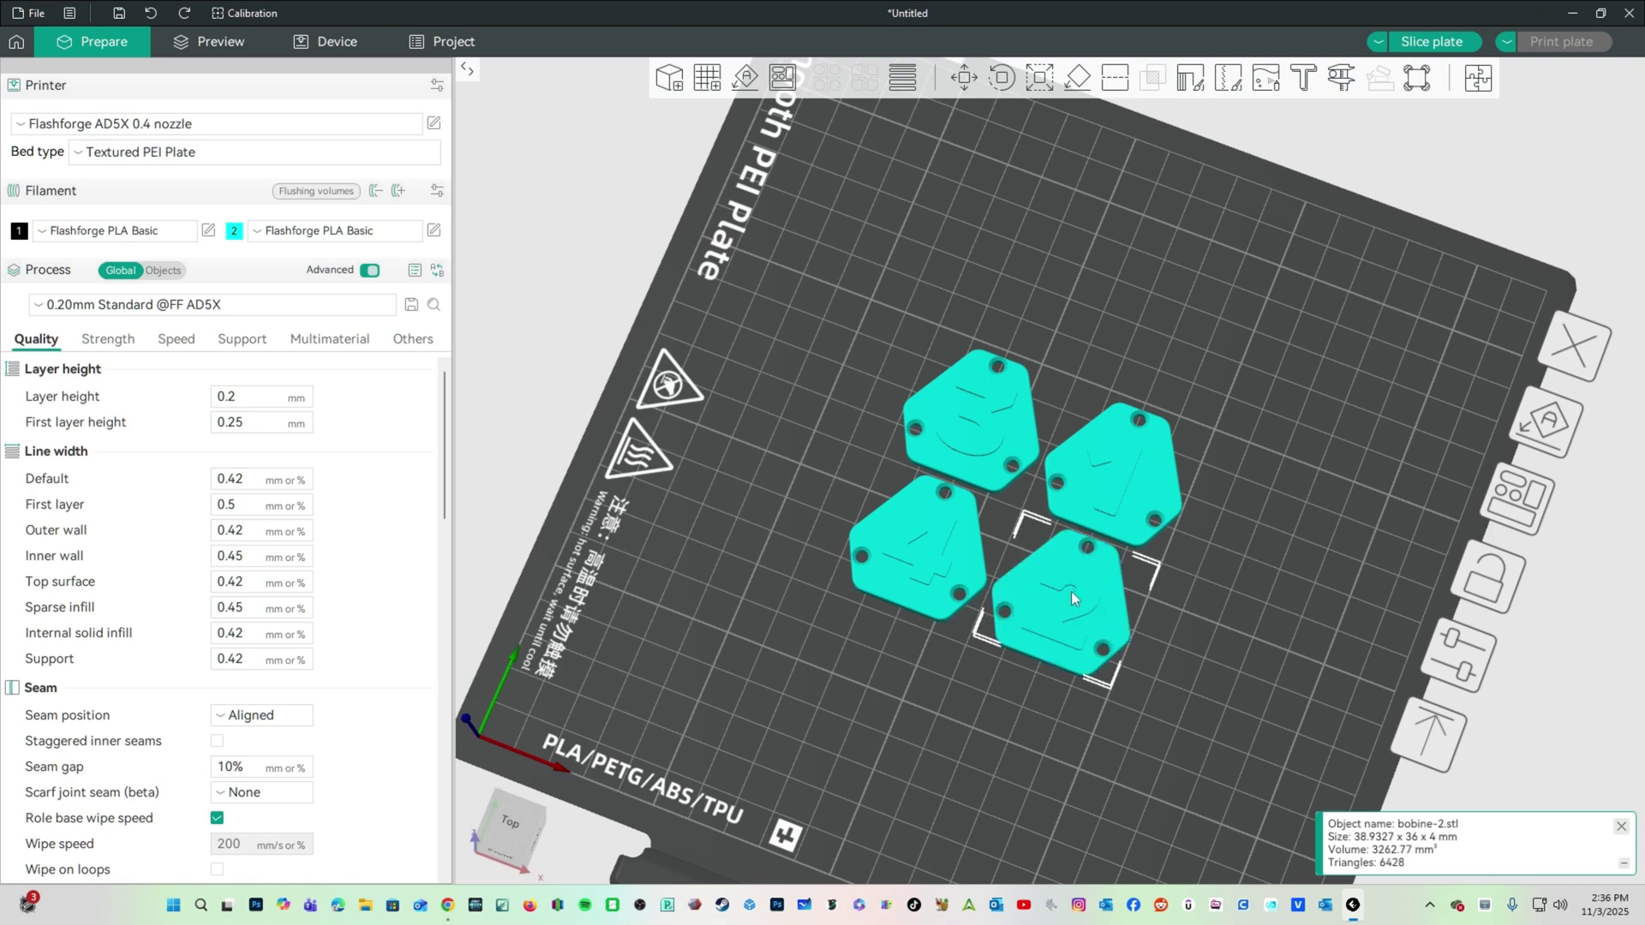
Paint the raised 3 on plate bobine-3 black with filament 1.
click(987, 435)
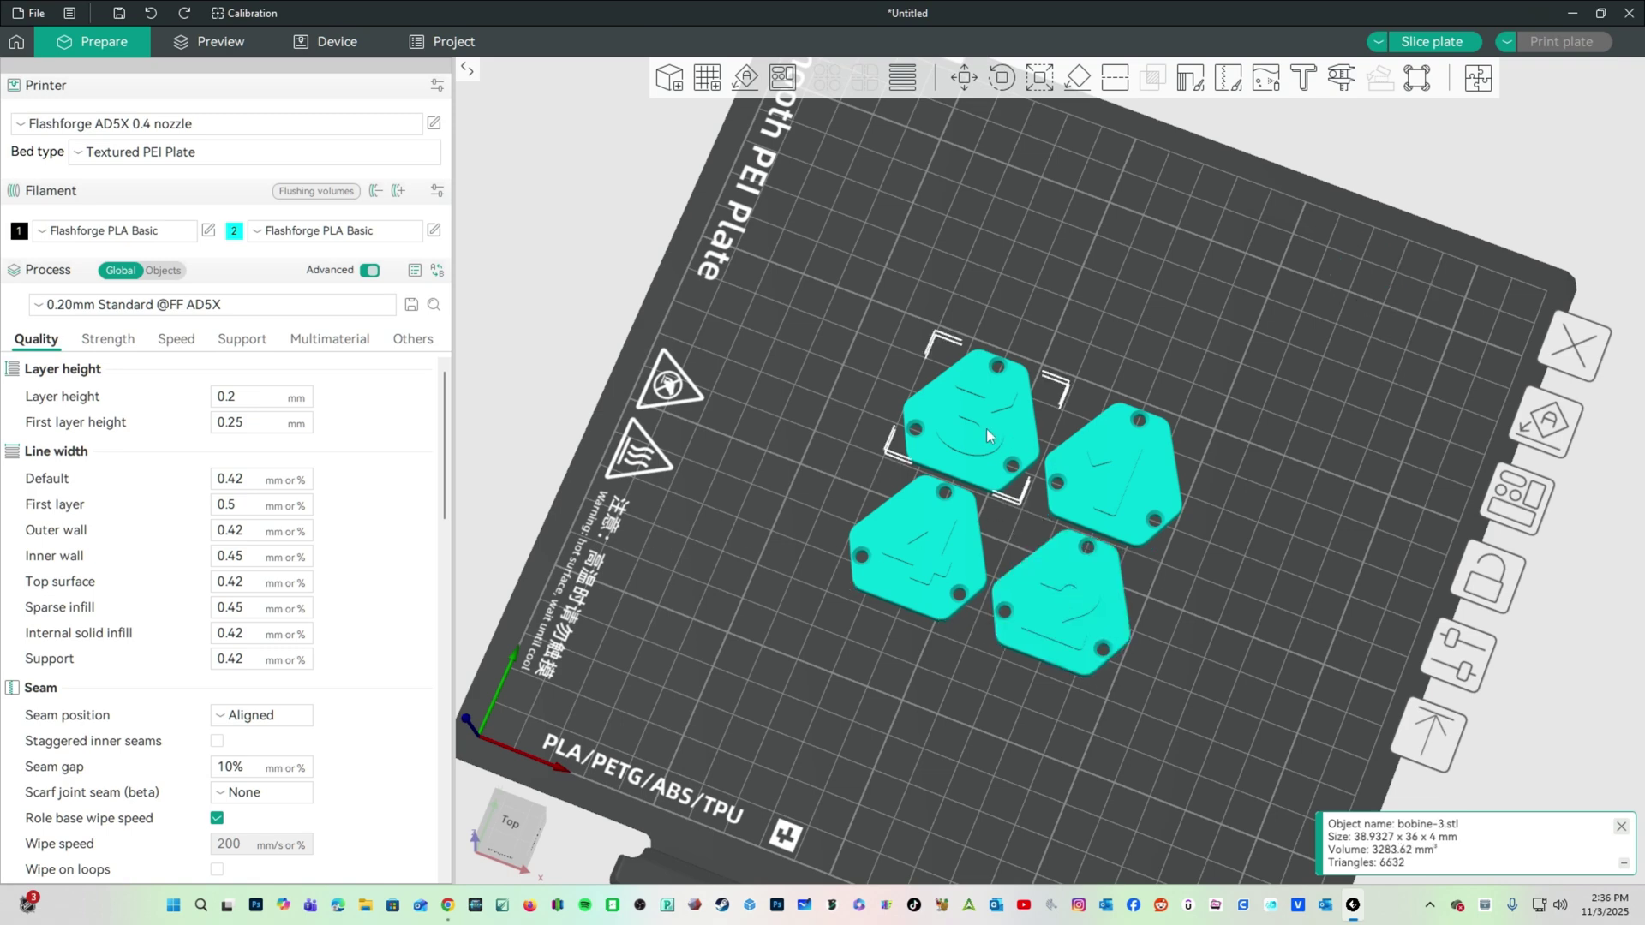
click(1260, 88)
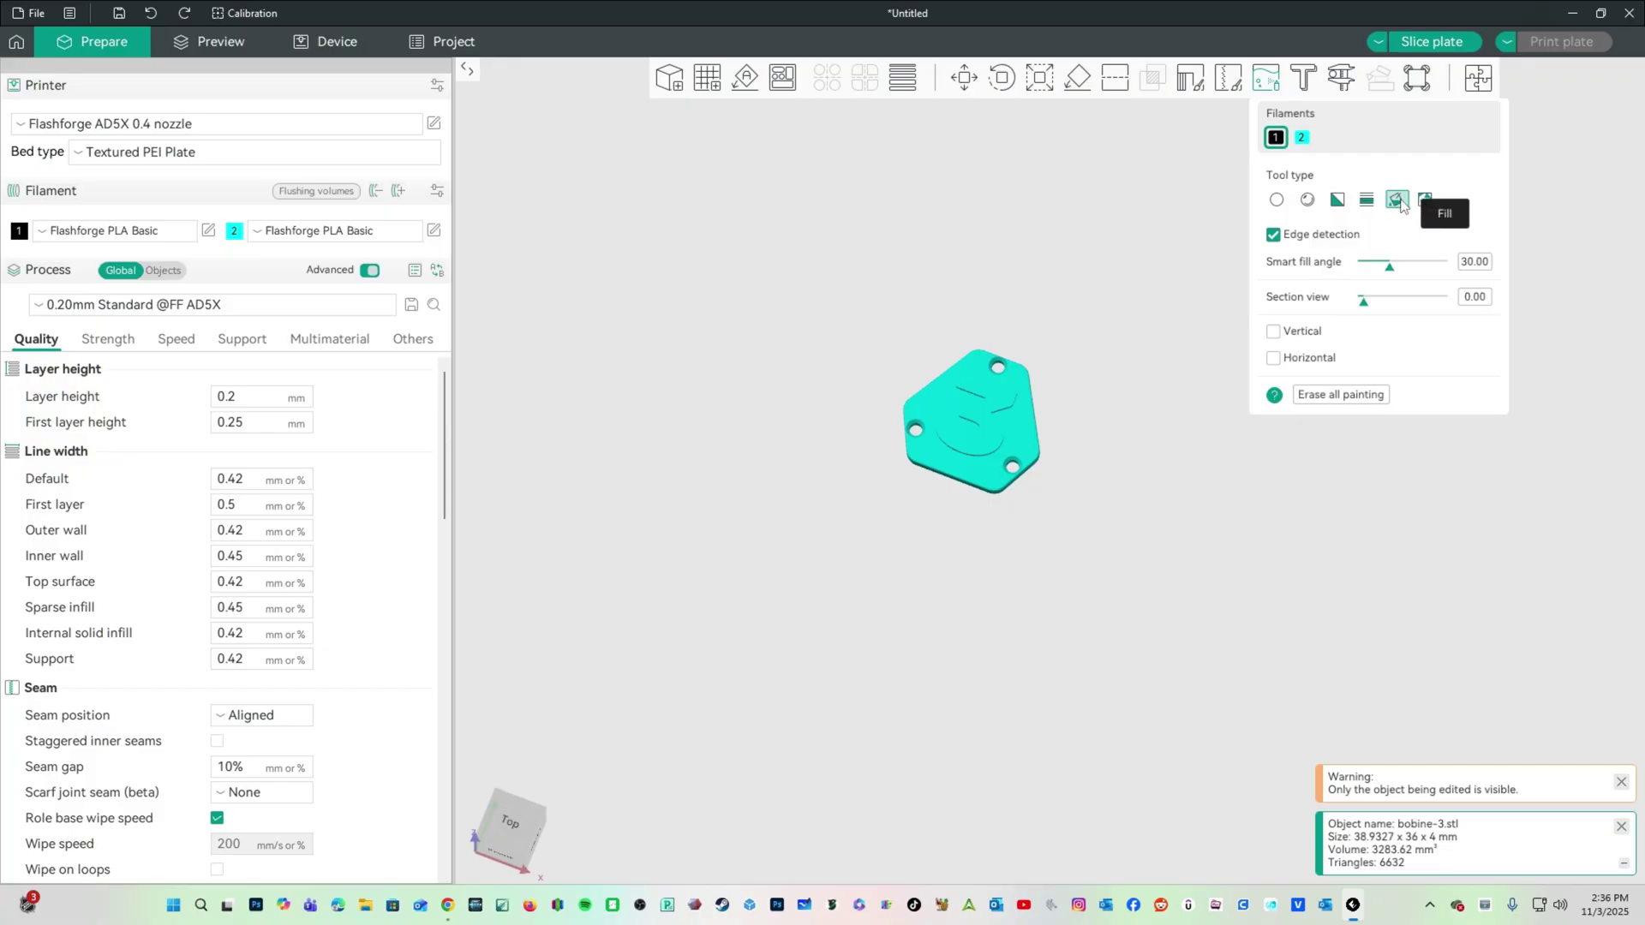
click(989, 440)
key(1)
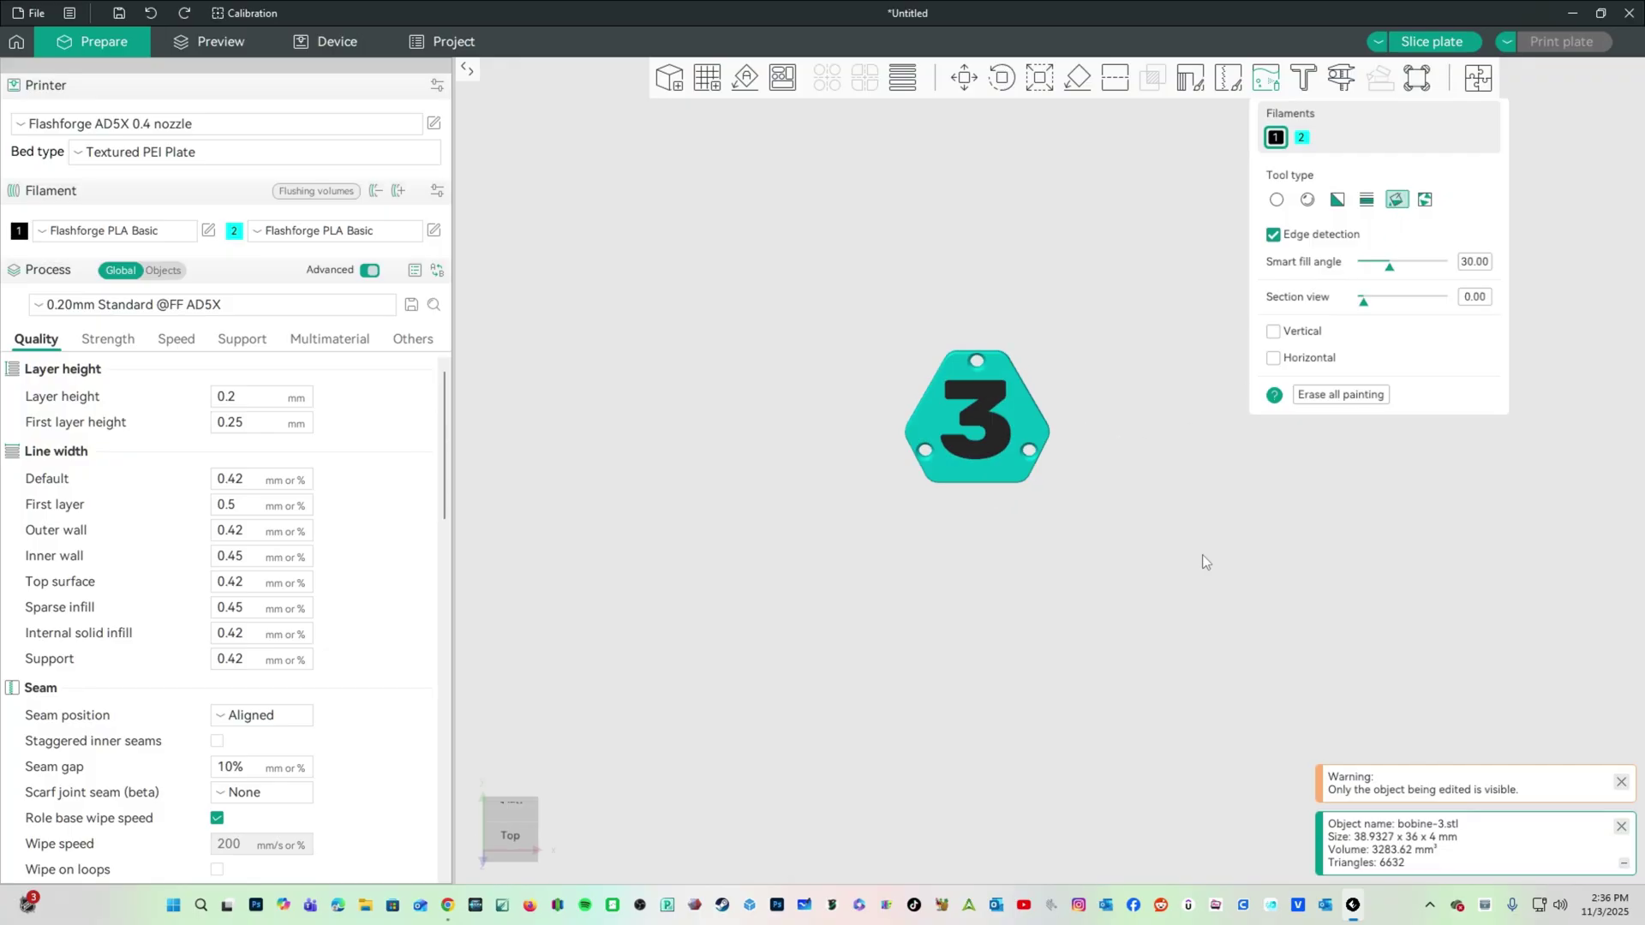
drag(784, 584, 1136, 407)
key(Escape)
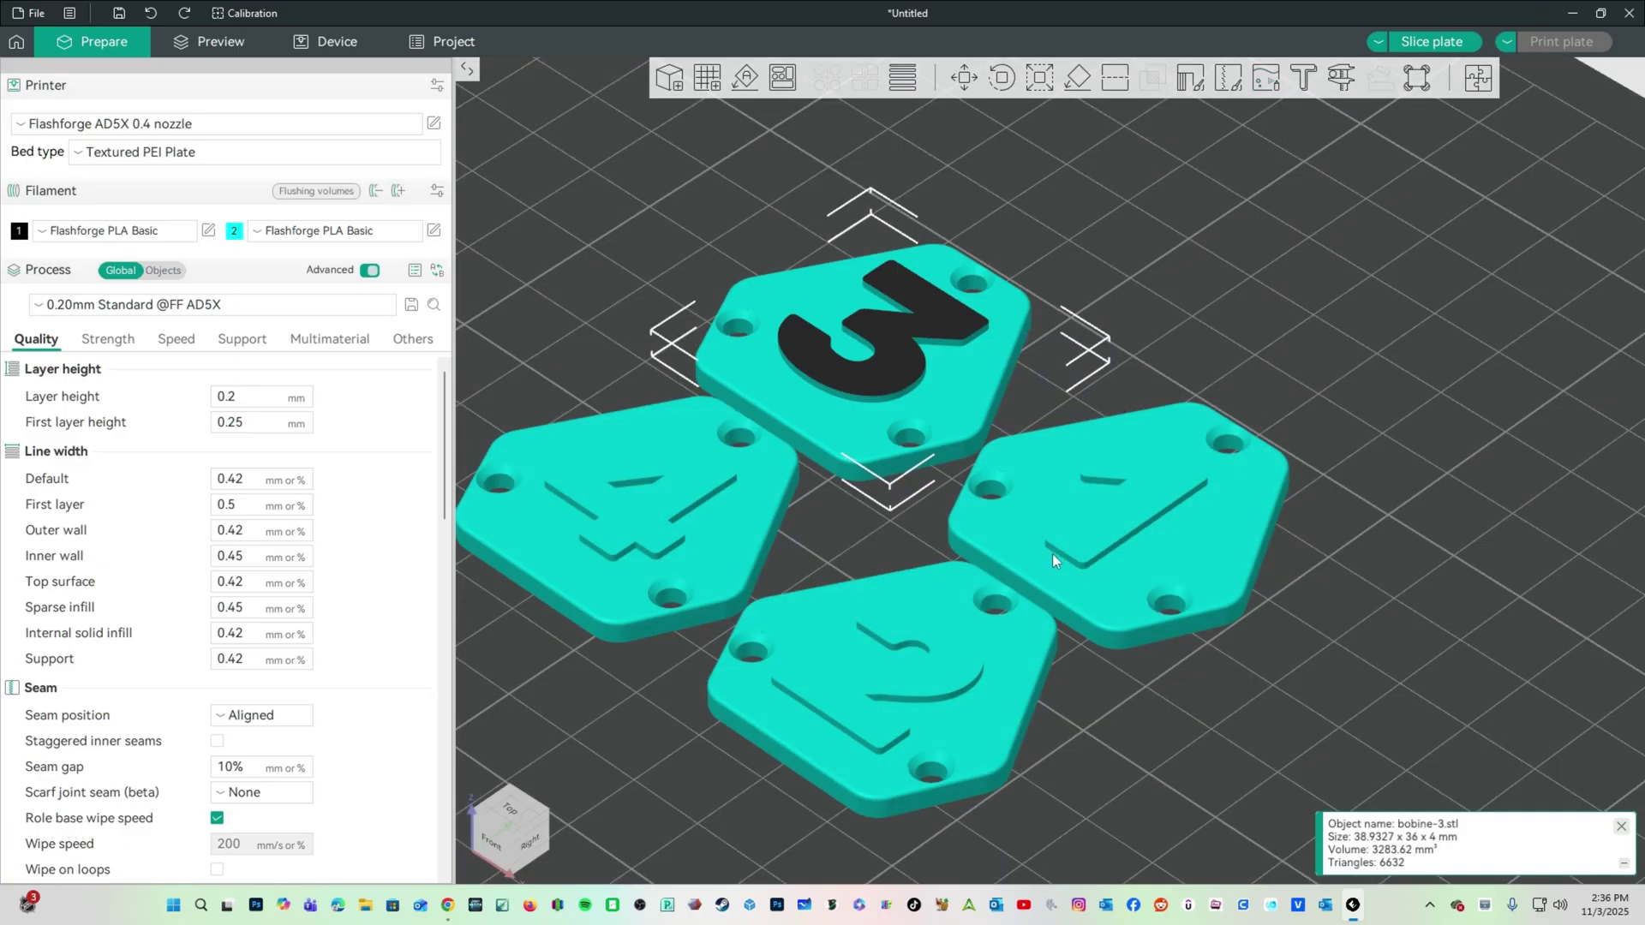
Paint the raised numbers on plates bobine-1 and bobine-4 black.
click(1108, 521)
click(1266, 77)
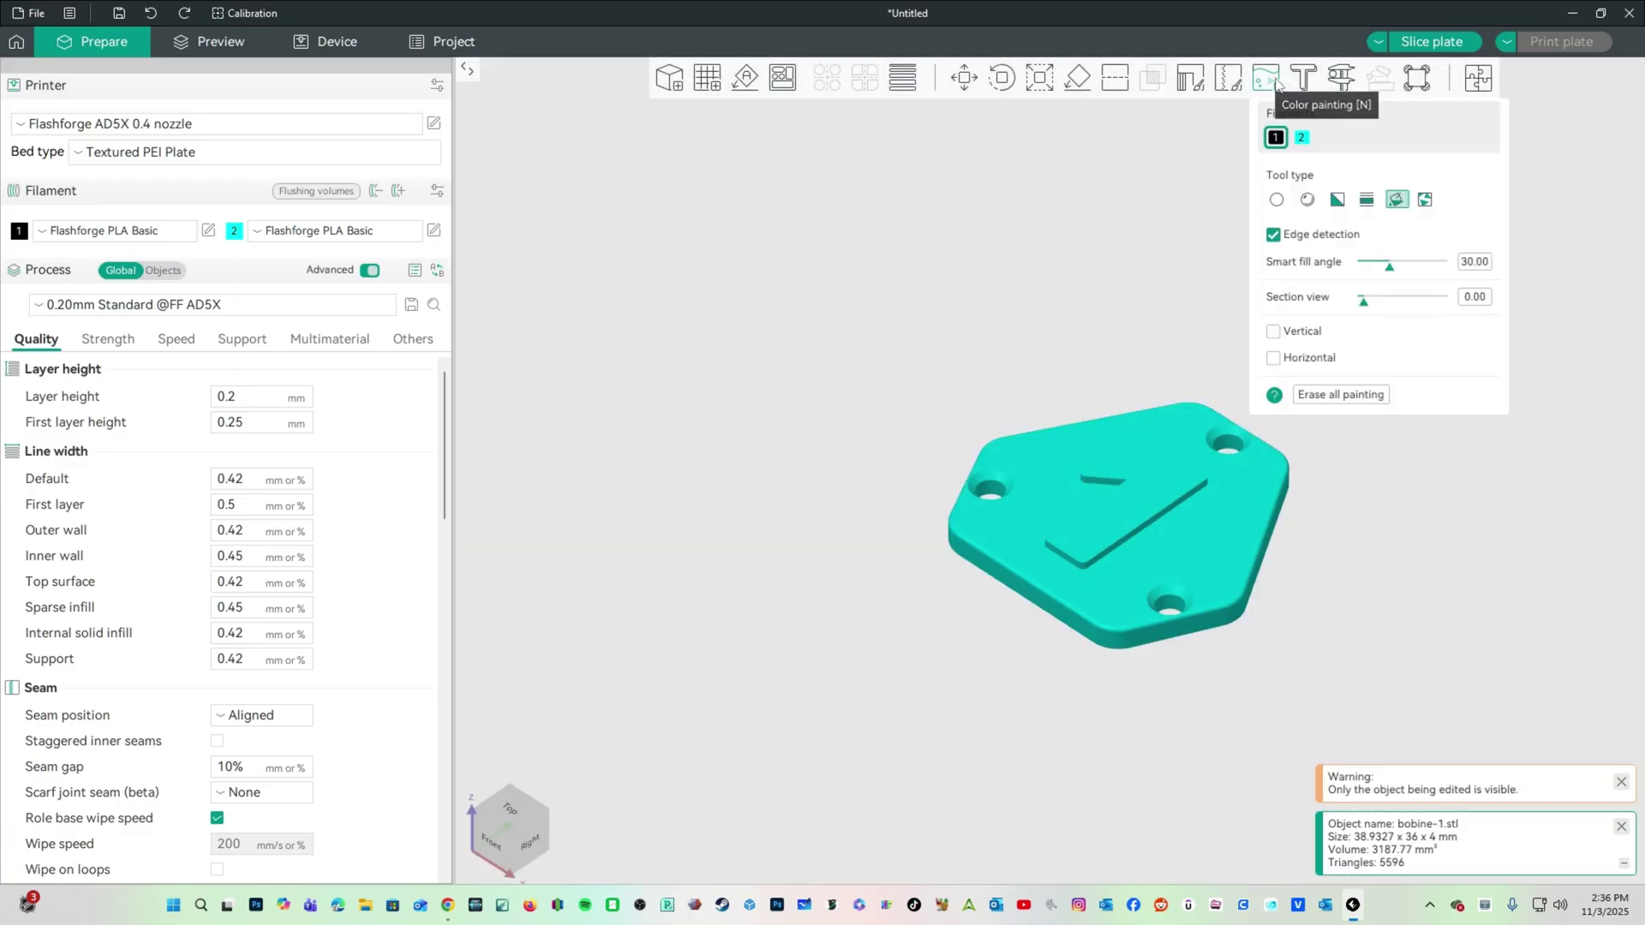
click(1136, 500)
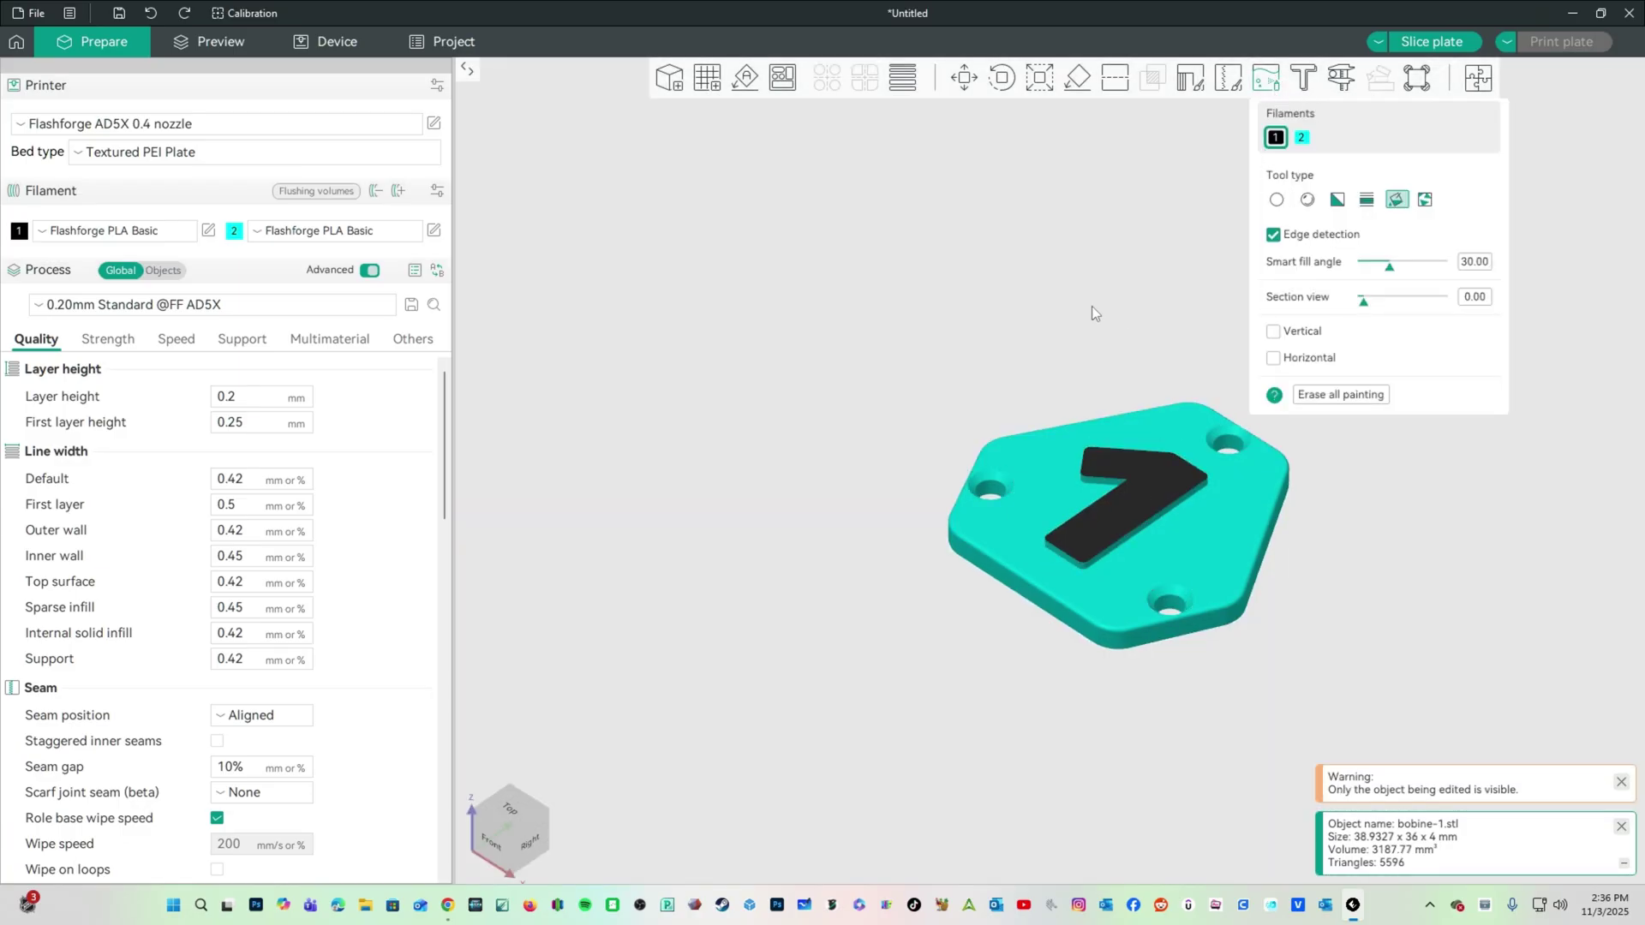
key(Escape)
click(675, 497)
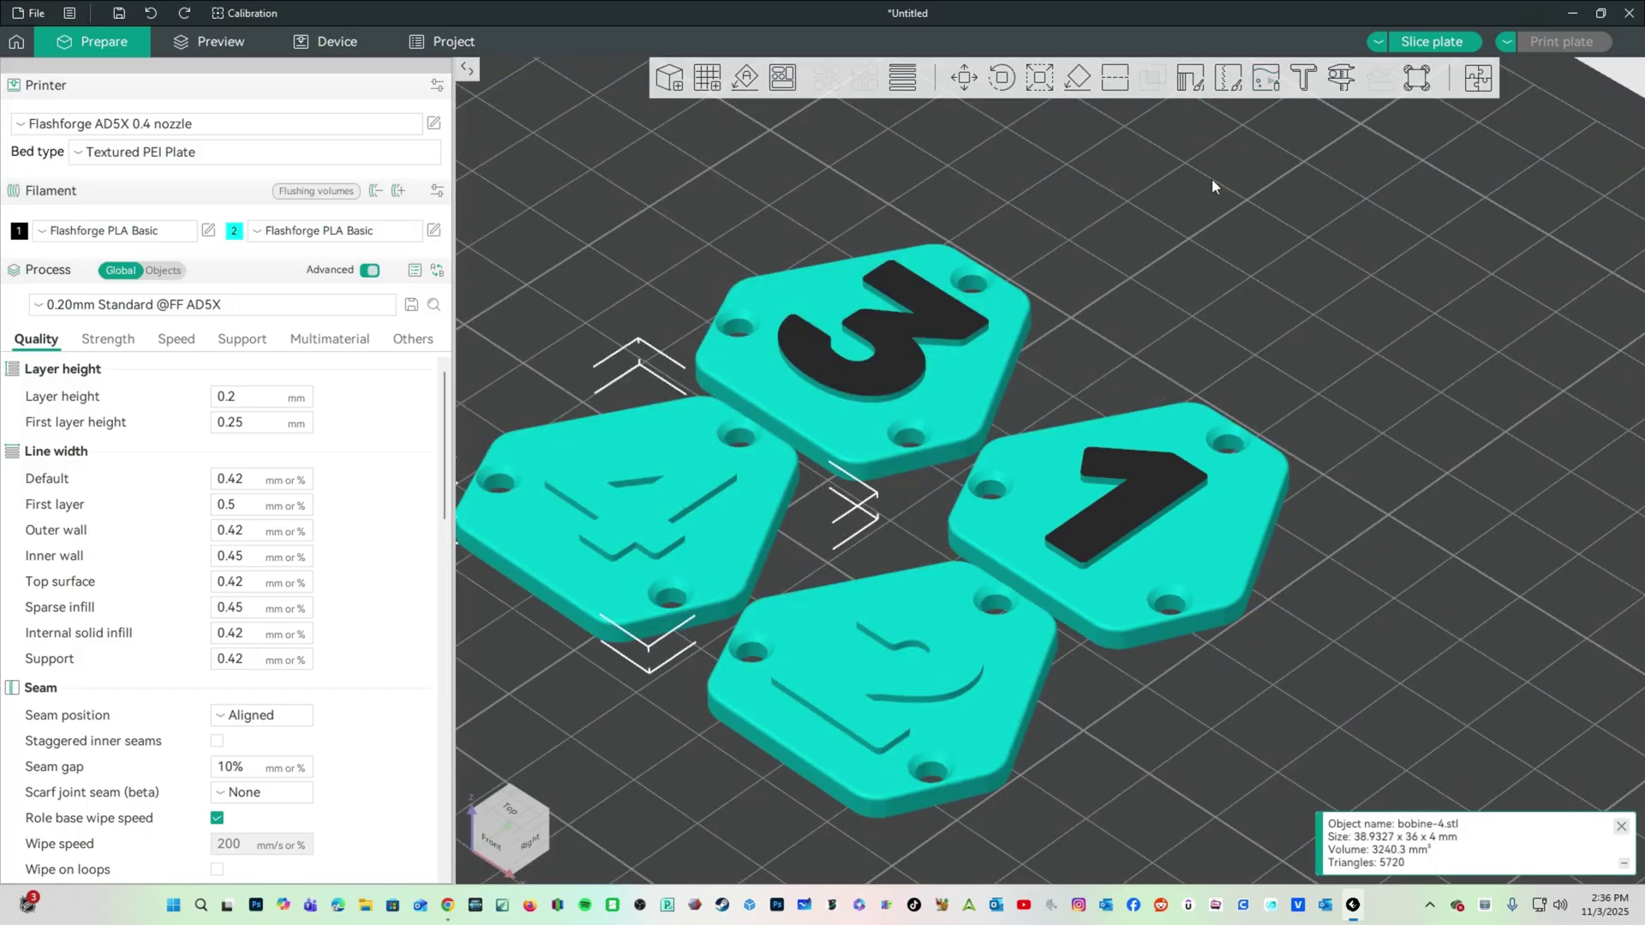
click(1266, 77)
click(630, 514)
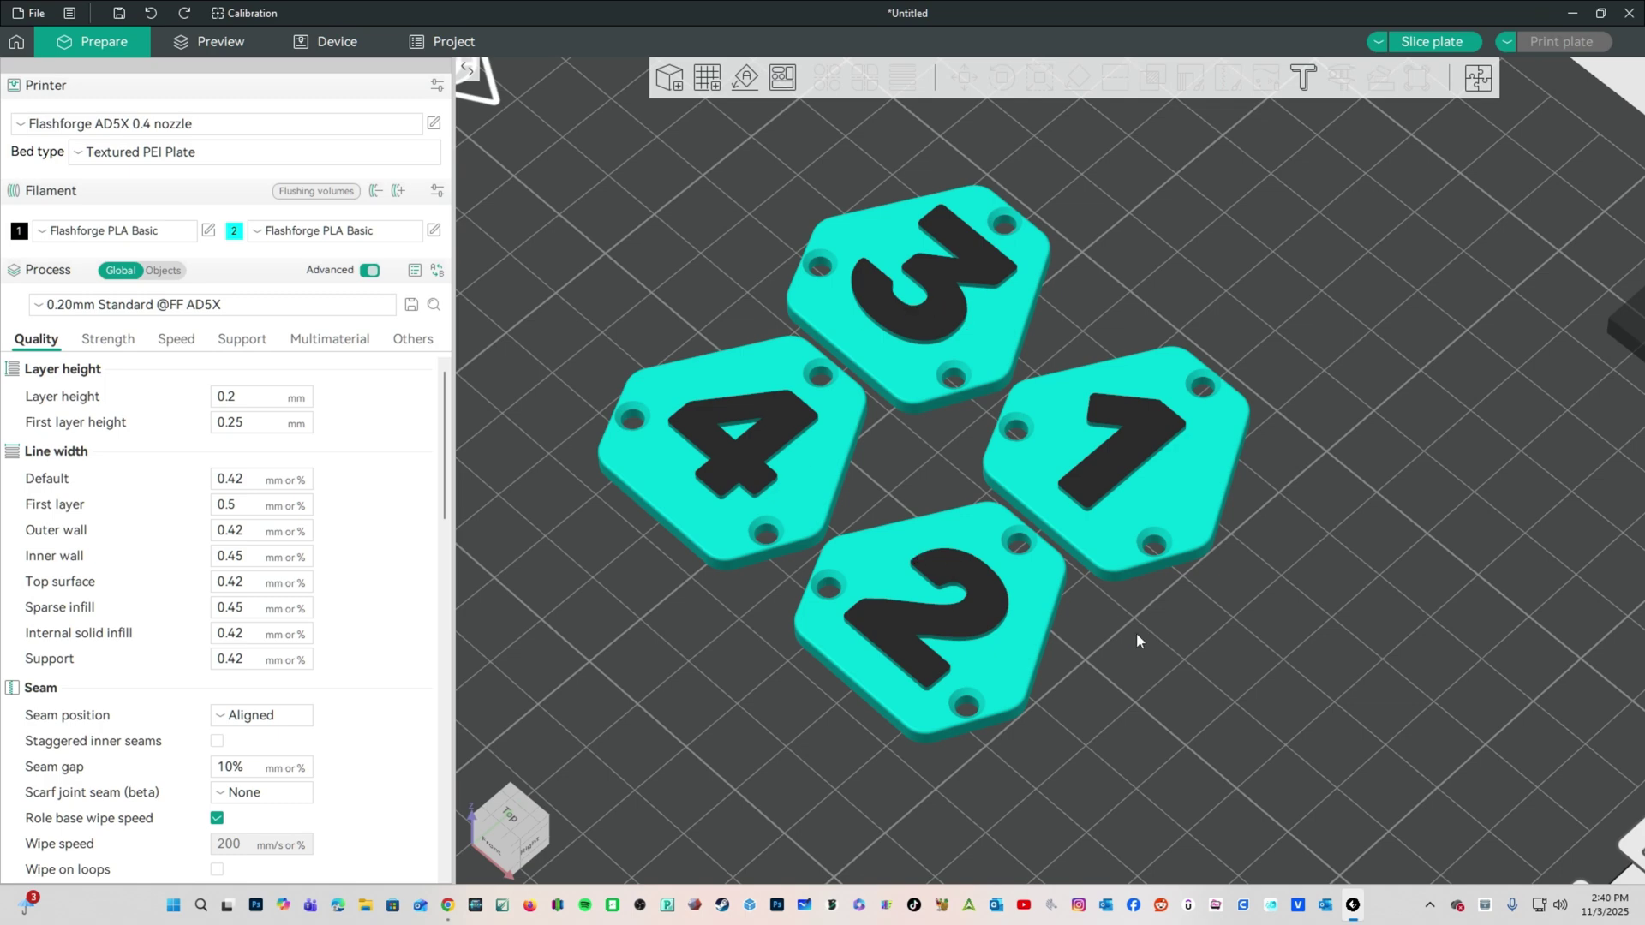
drag(1273, 682, 1107, 646)
click(1107, 646)
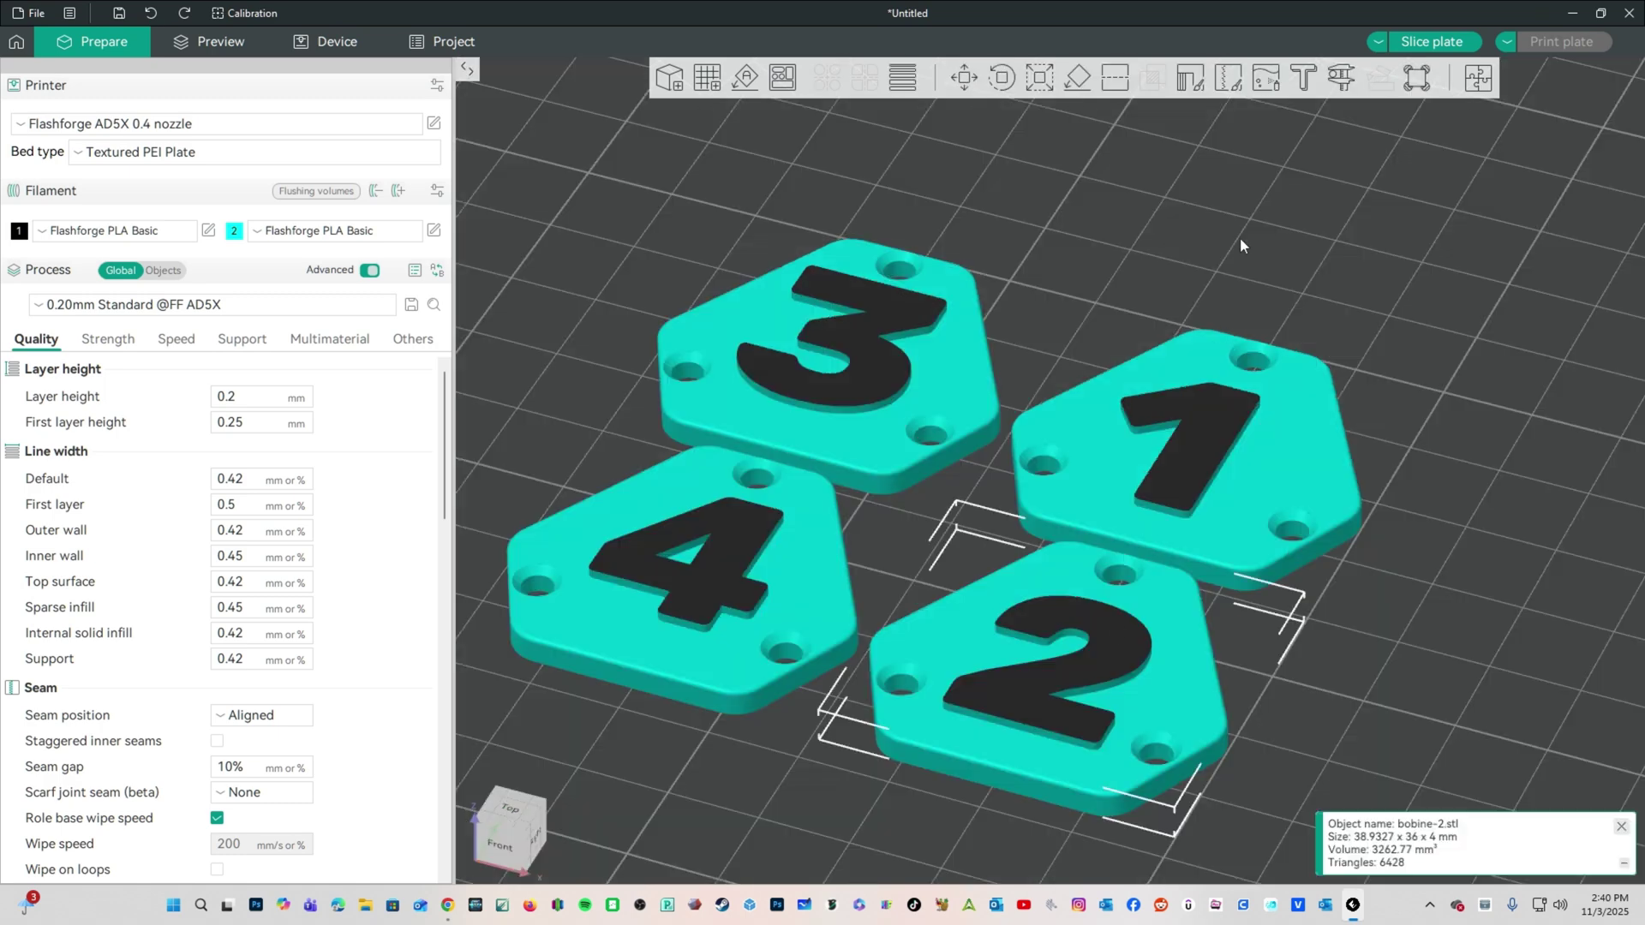
click(1266, 77)
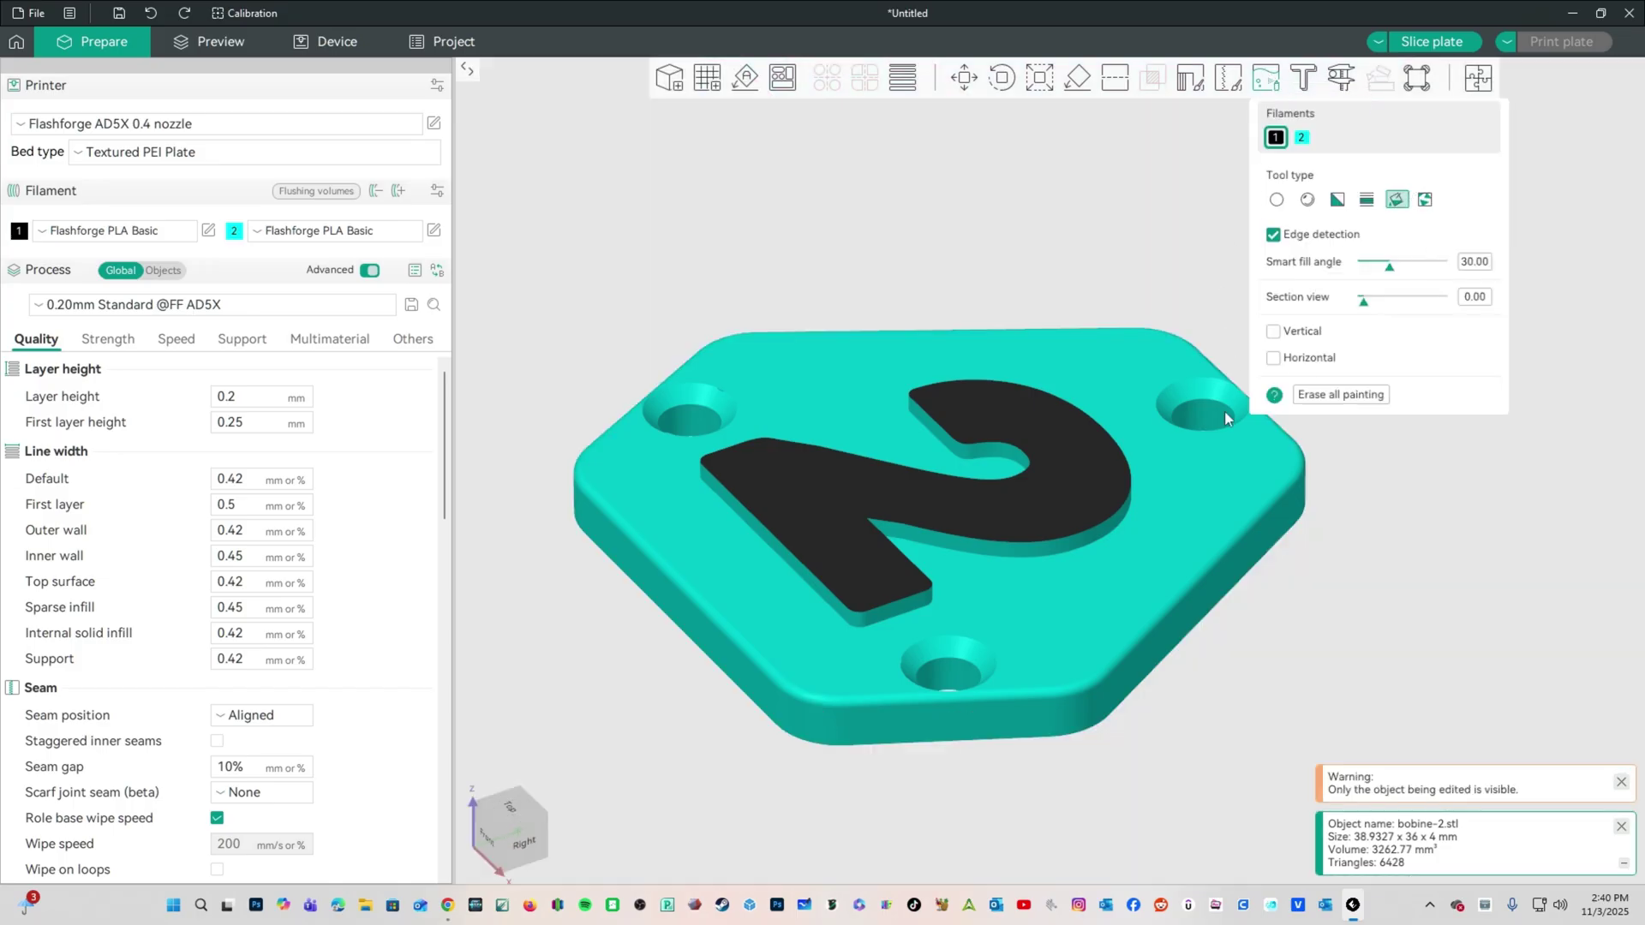
mouse_move(1066, 543)
mouse_down()
mouse_move(1479, 683)
mouse_move(1328, 686)
mouse_move(1295, 705)
mouse_move(1197, 683)
mouse_move(870, 683)
mouse_move(1028, 669)
mouse_move(1093, 630)
mouse_move(646, 219)
mouse_move(810, 440)
mouse_up()
key(Escape)
click(812, 393)
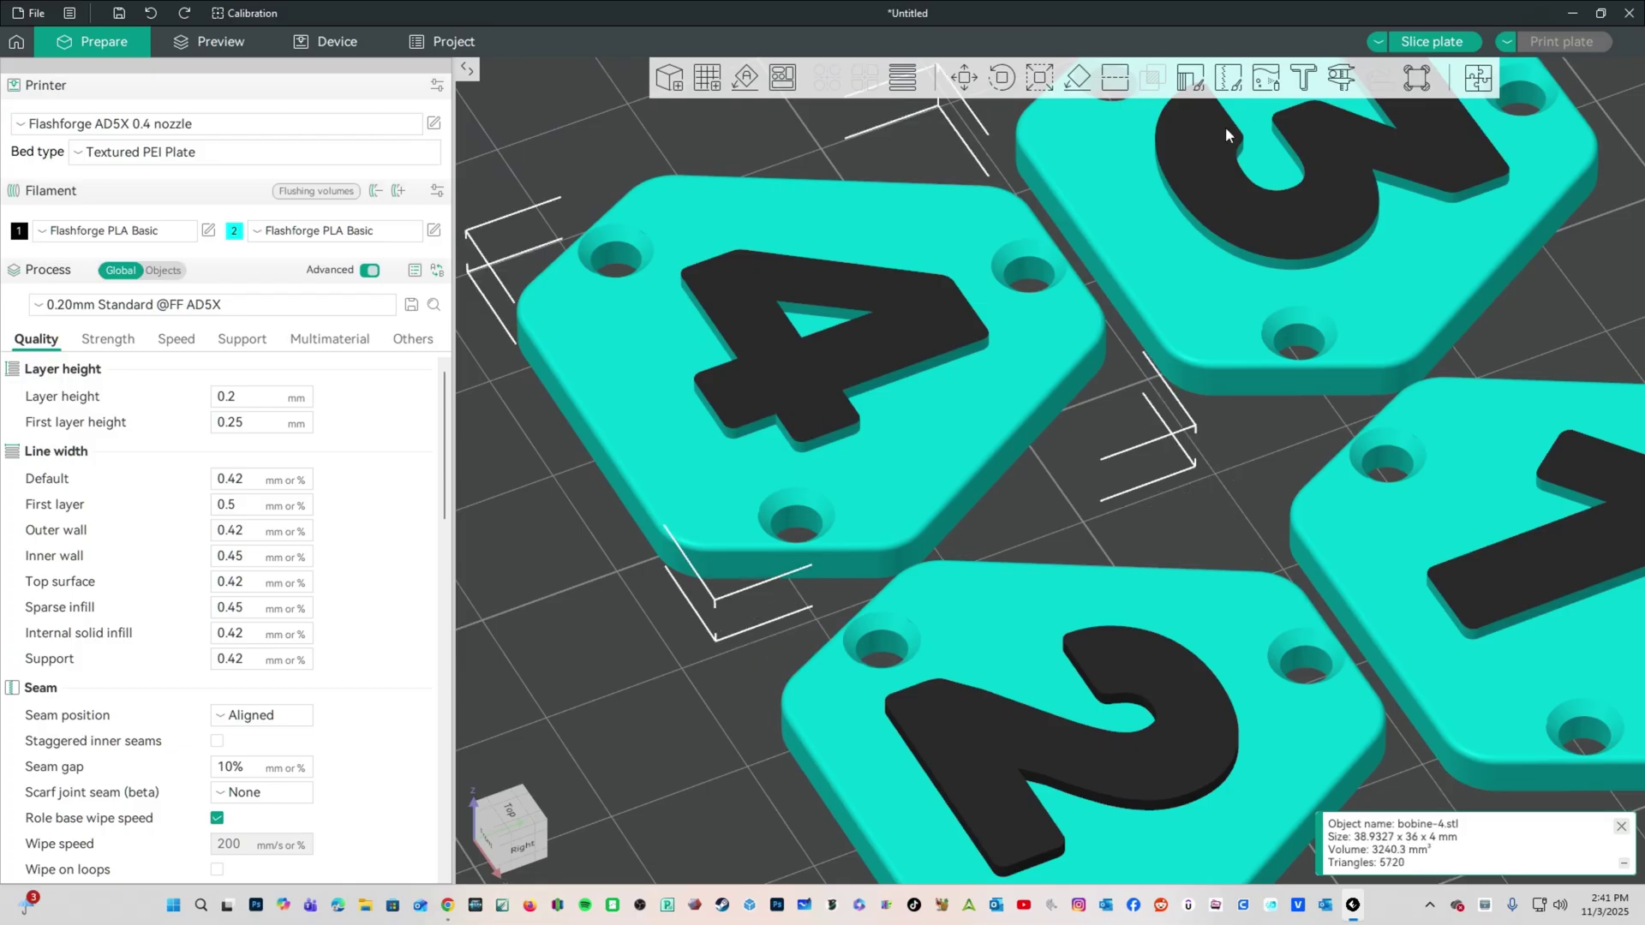
click(1268, 77)
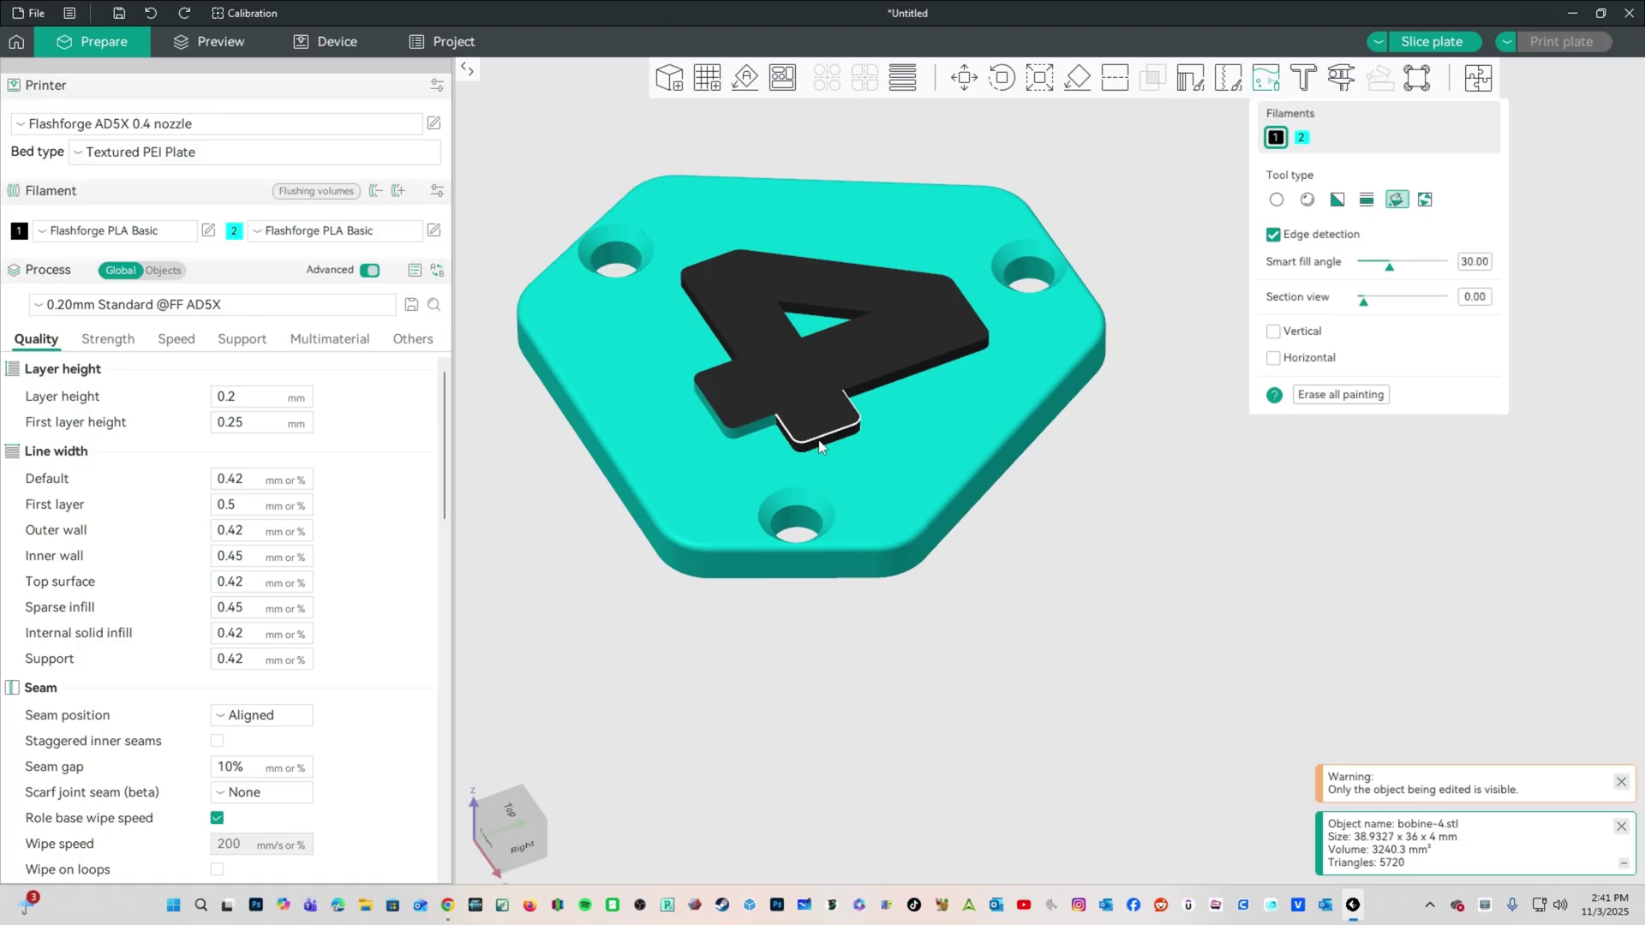
drag(598, 658, 835, 683)
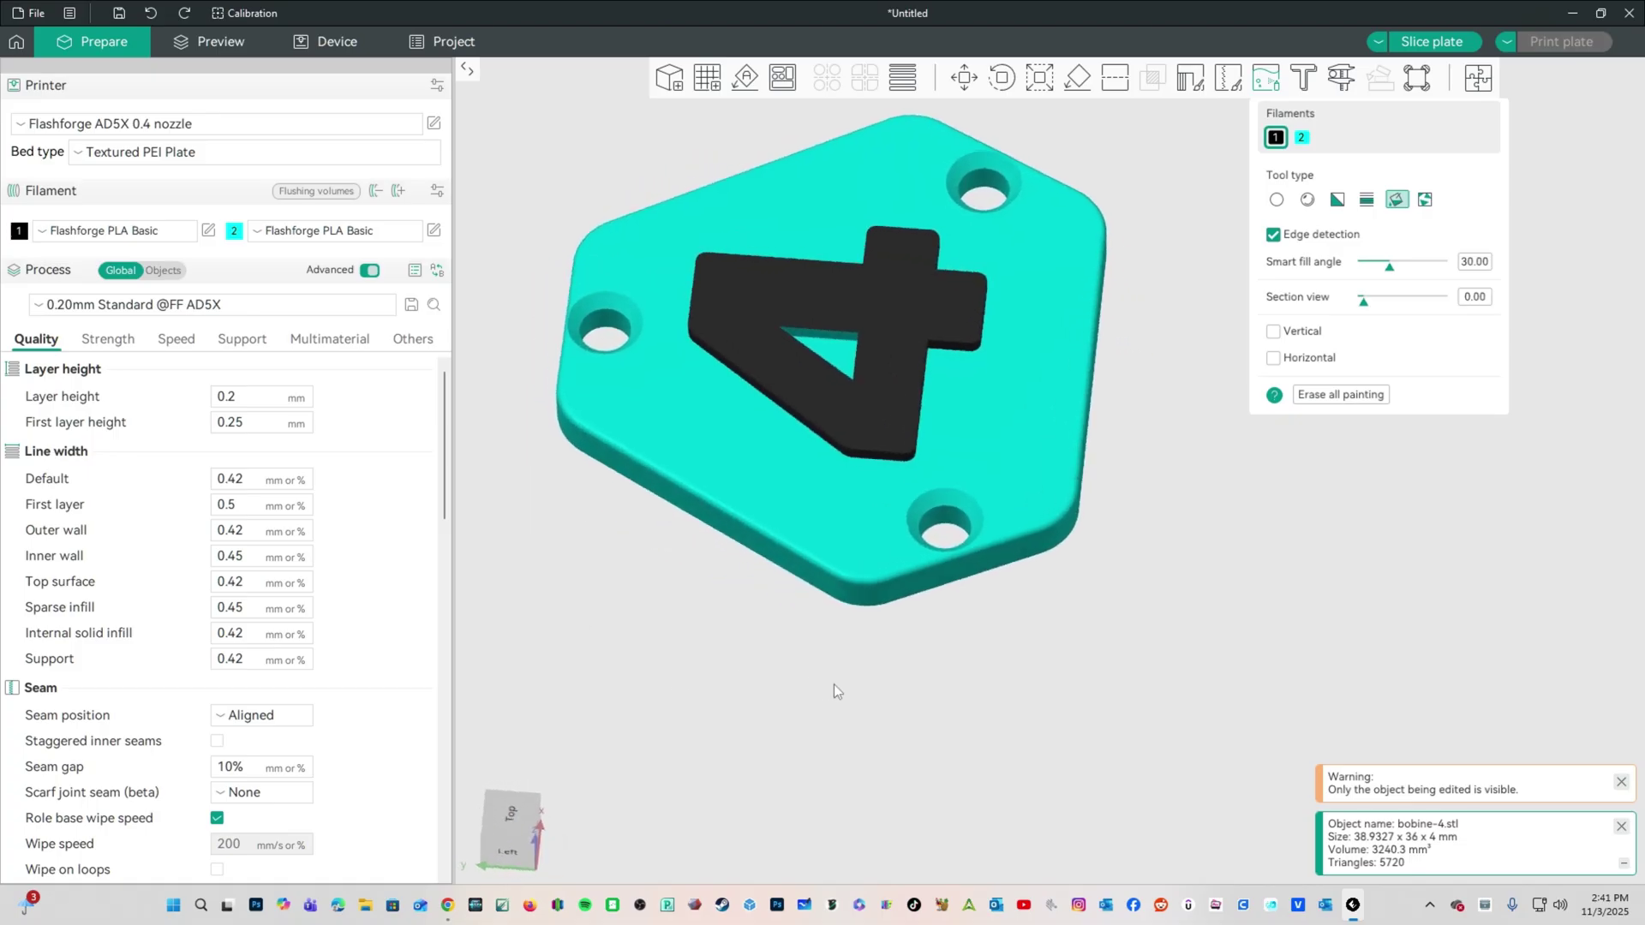
mouse_move(615, 589)
mouse_down()
mouse_move(570, 778)
mouse_move(521, 721)
mouse_move(761, 738)
mouse_move(779, 686)
mouse_up()
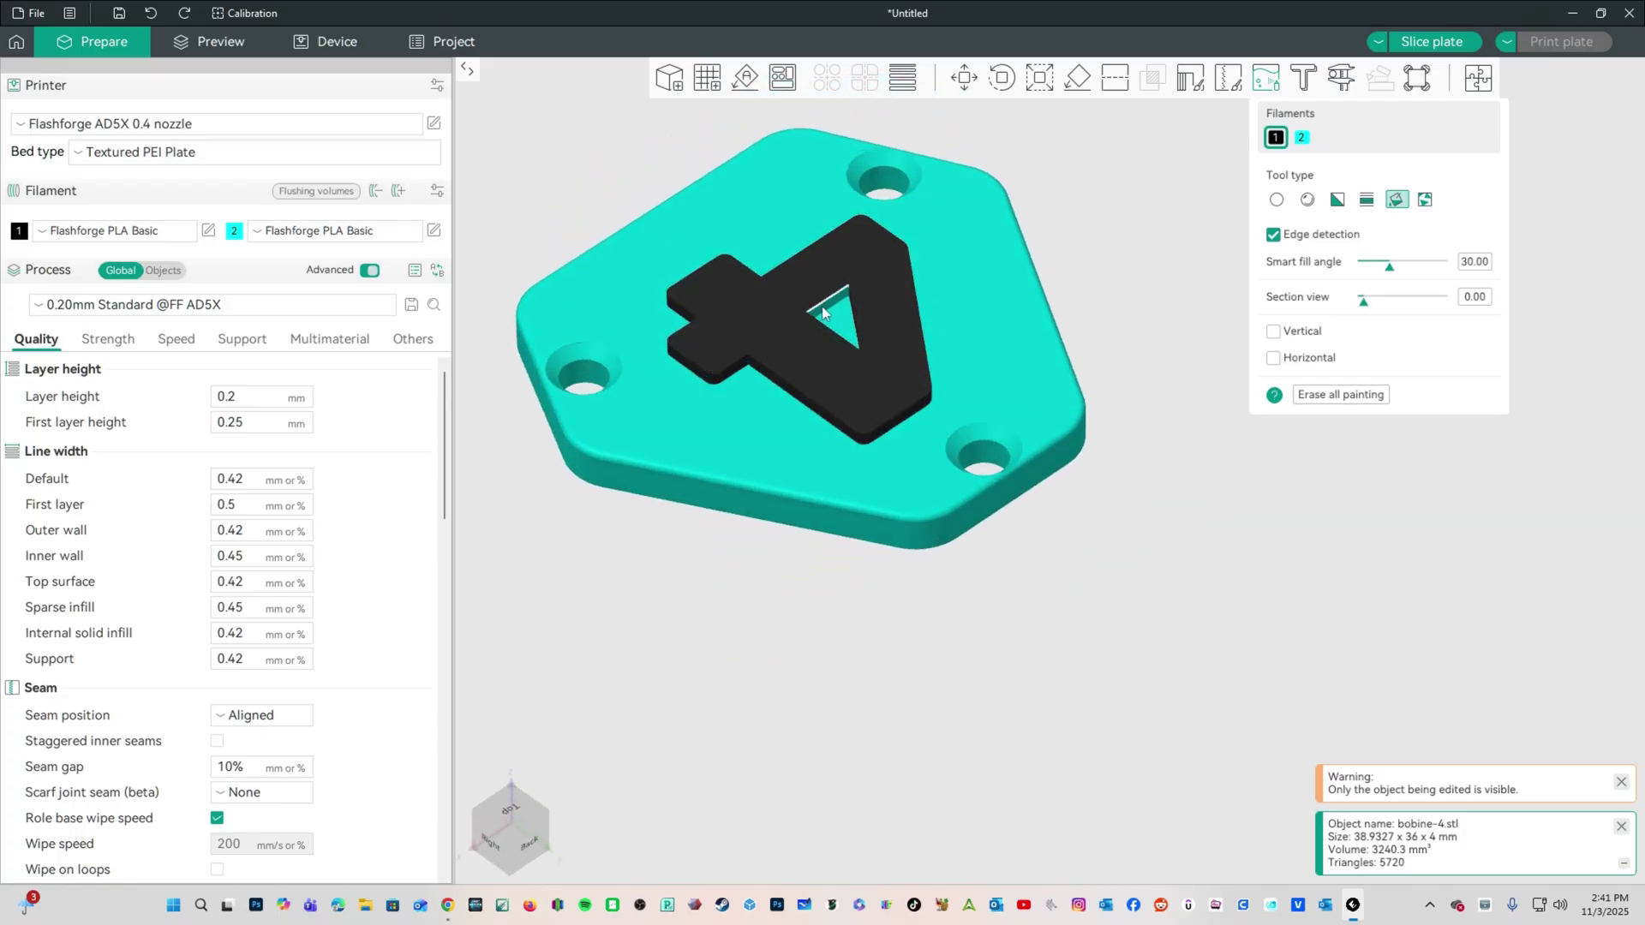
mouse_move(907, 614)
mouse_down()
mouse_move(917, 651)
mouse_move(1006, 656)
mouse_up()
key(Escape)
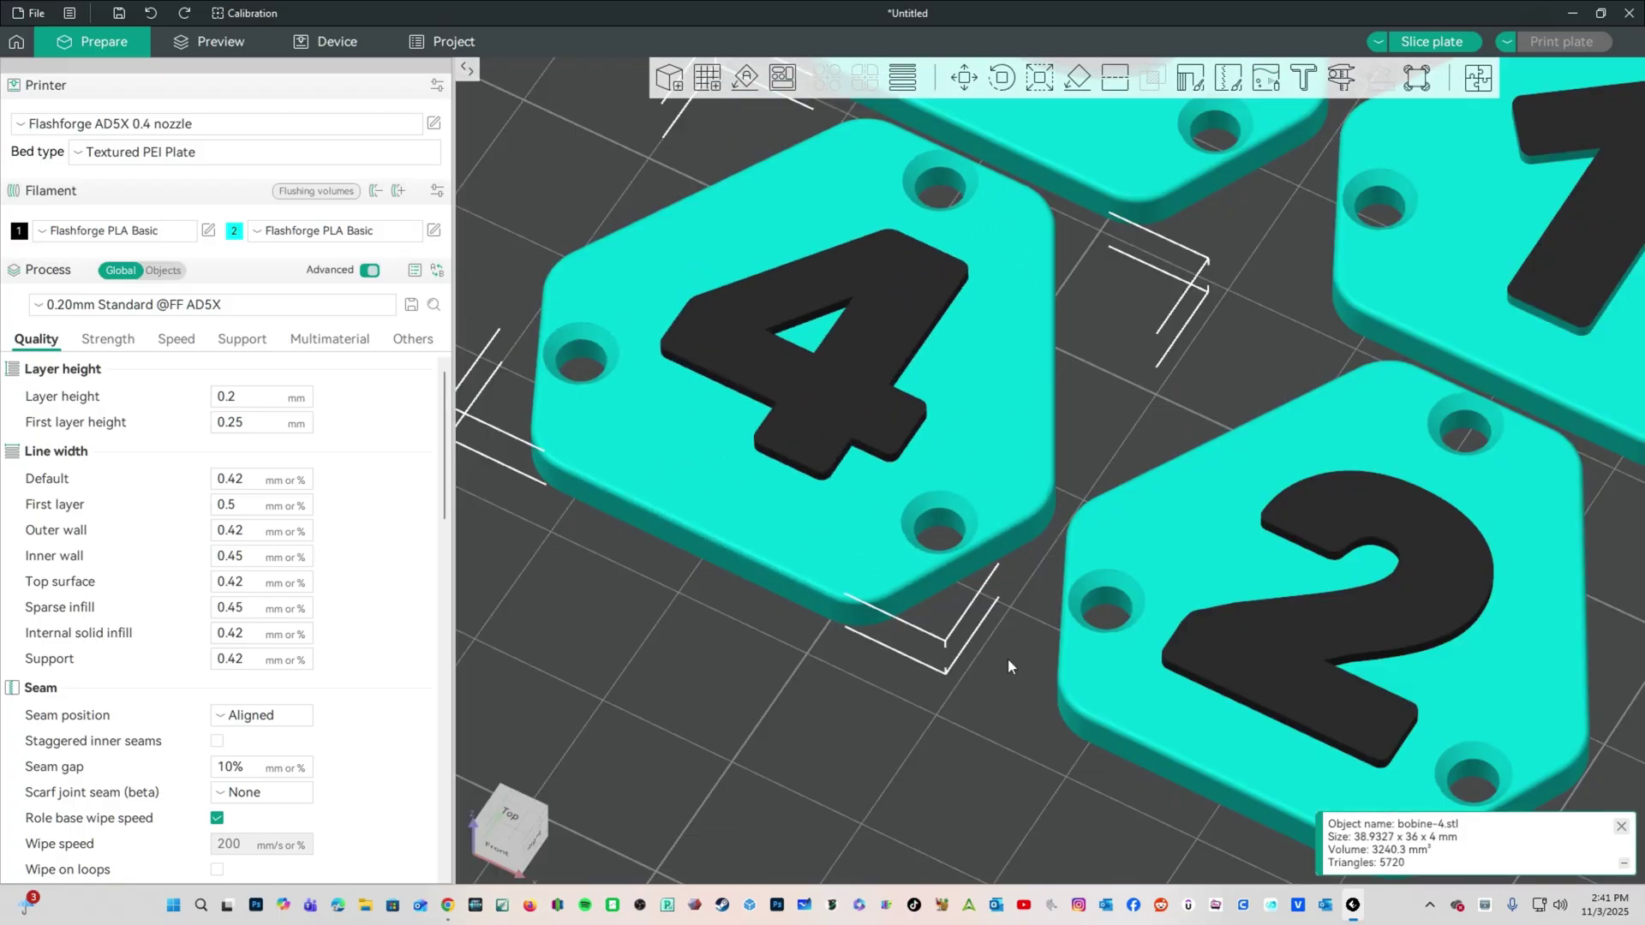
click(1067, 131)
click(1266, 79)
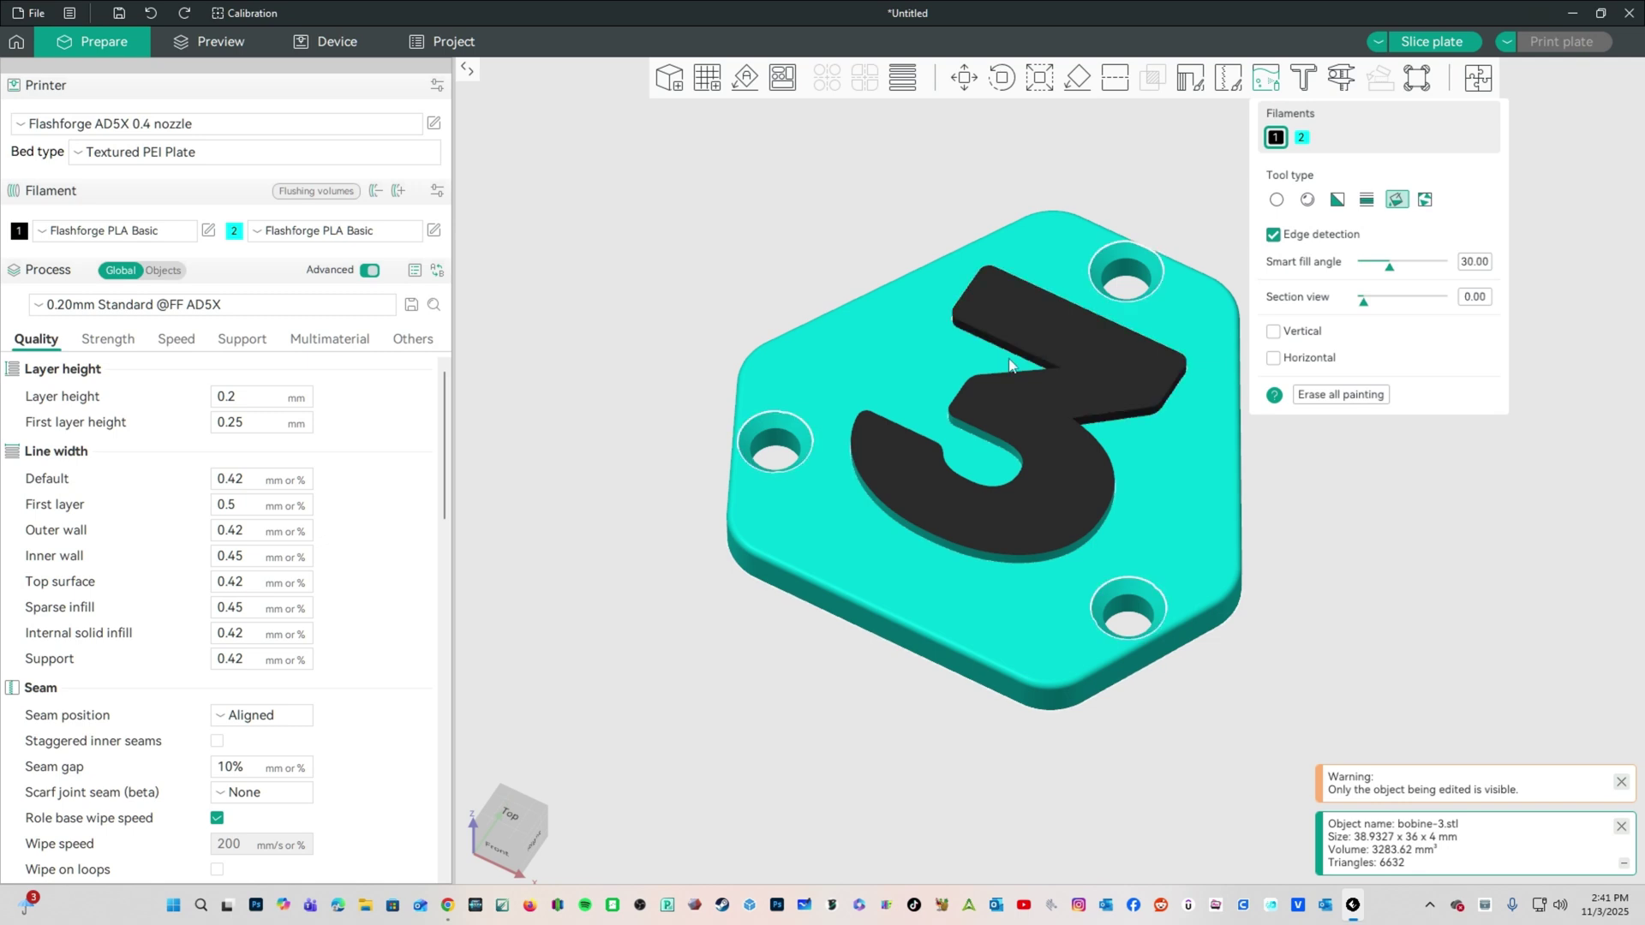
mouse_move(1004, 352)
mouse_down()
mouse_move(985, 402)
mouse_move(1022, 440)
mouse_move(1129, 742)
mouse_move(1285, 752)
mouse_move(1395, 724)
mouse_move(1175, 568)
mouse_up()
key(Escape)
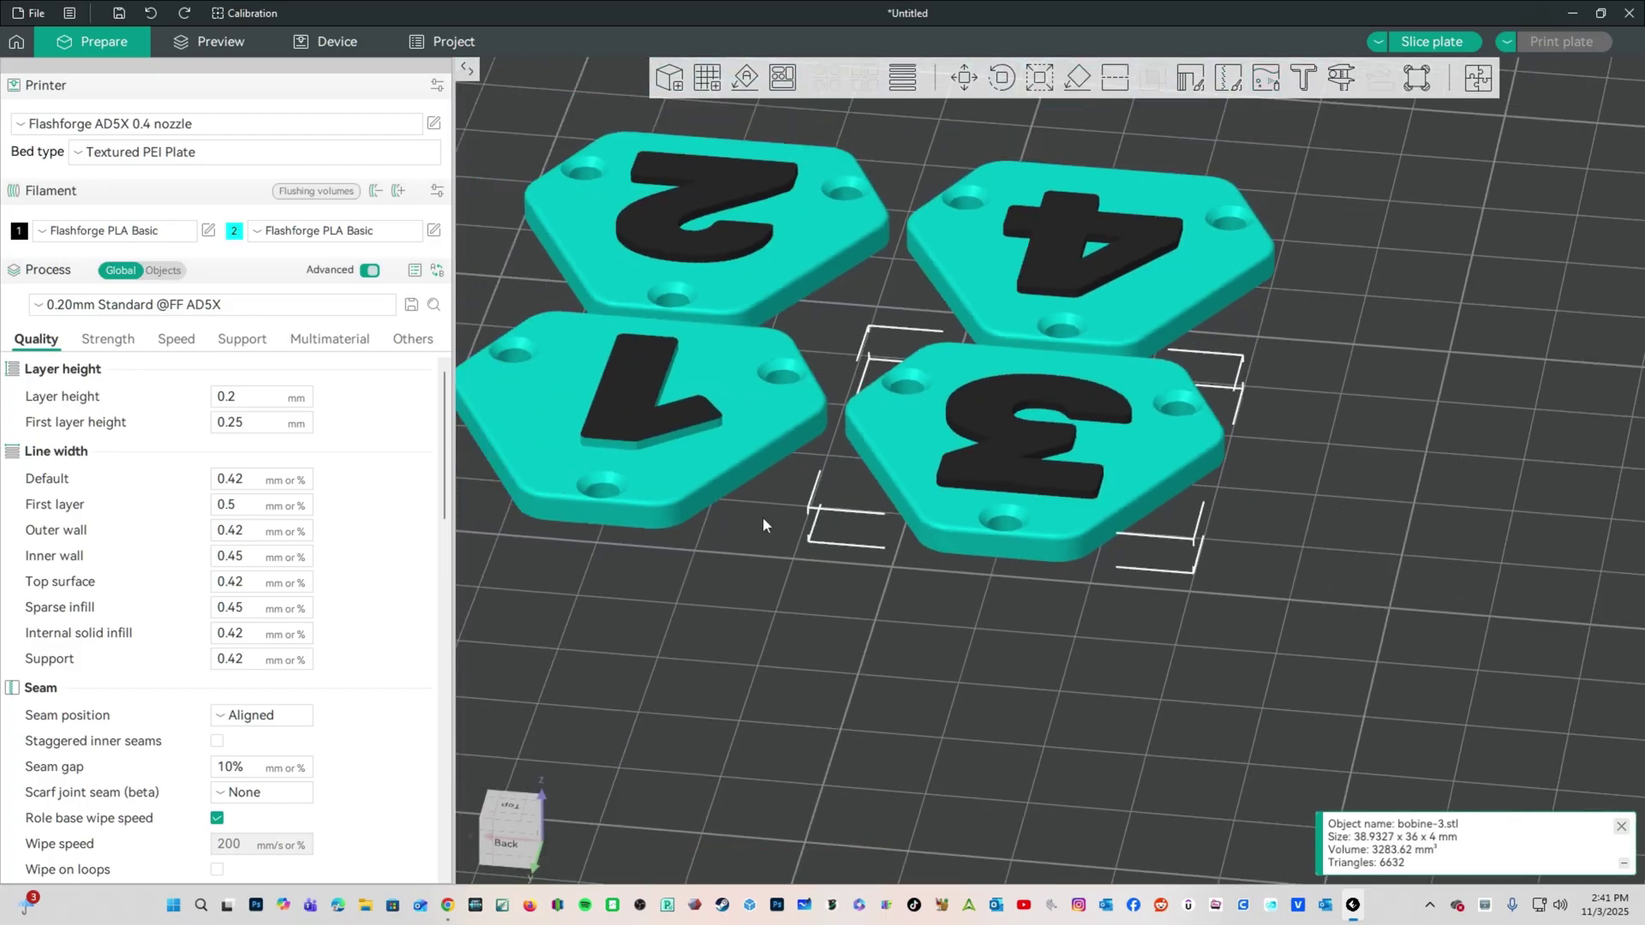
drag(794, 723, 849, 722)
click(795, 675)
scroll(795, 675, up, 3)
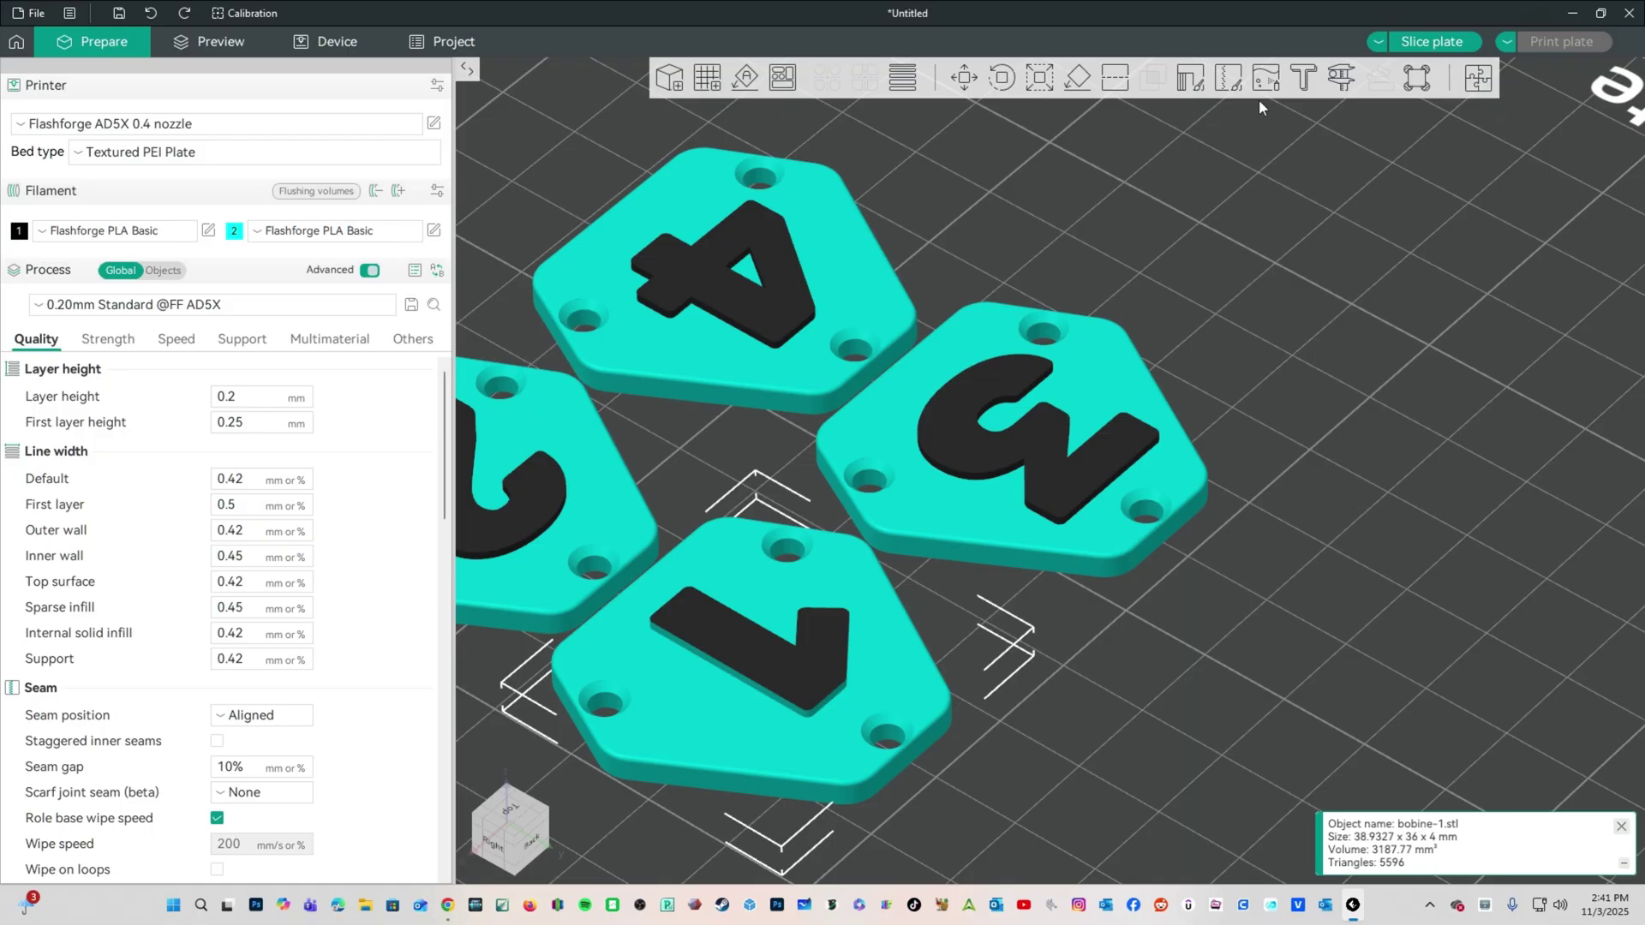
click(1265, 79)
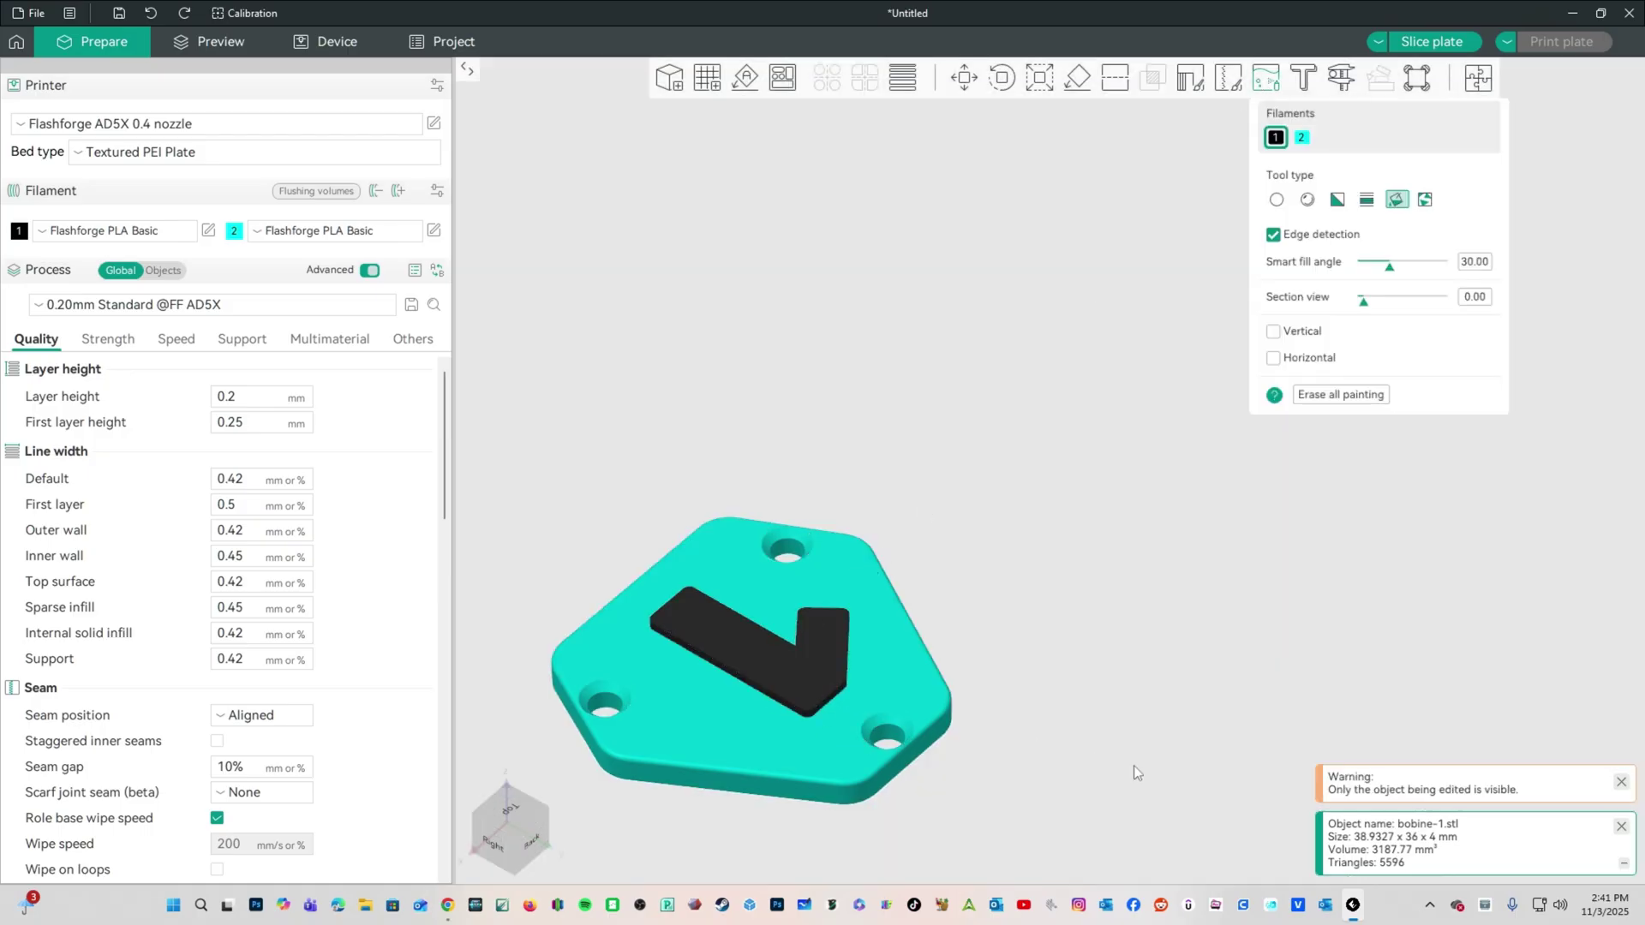
drag(1135, 772, 853, 749)
key(Escape)
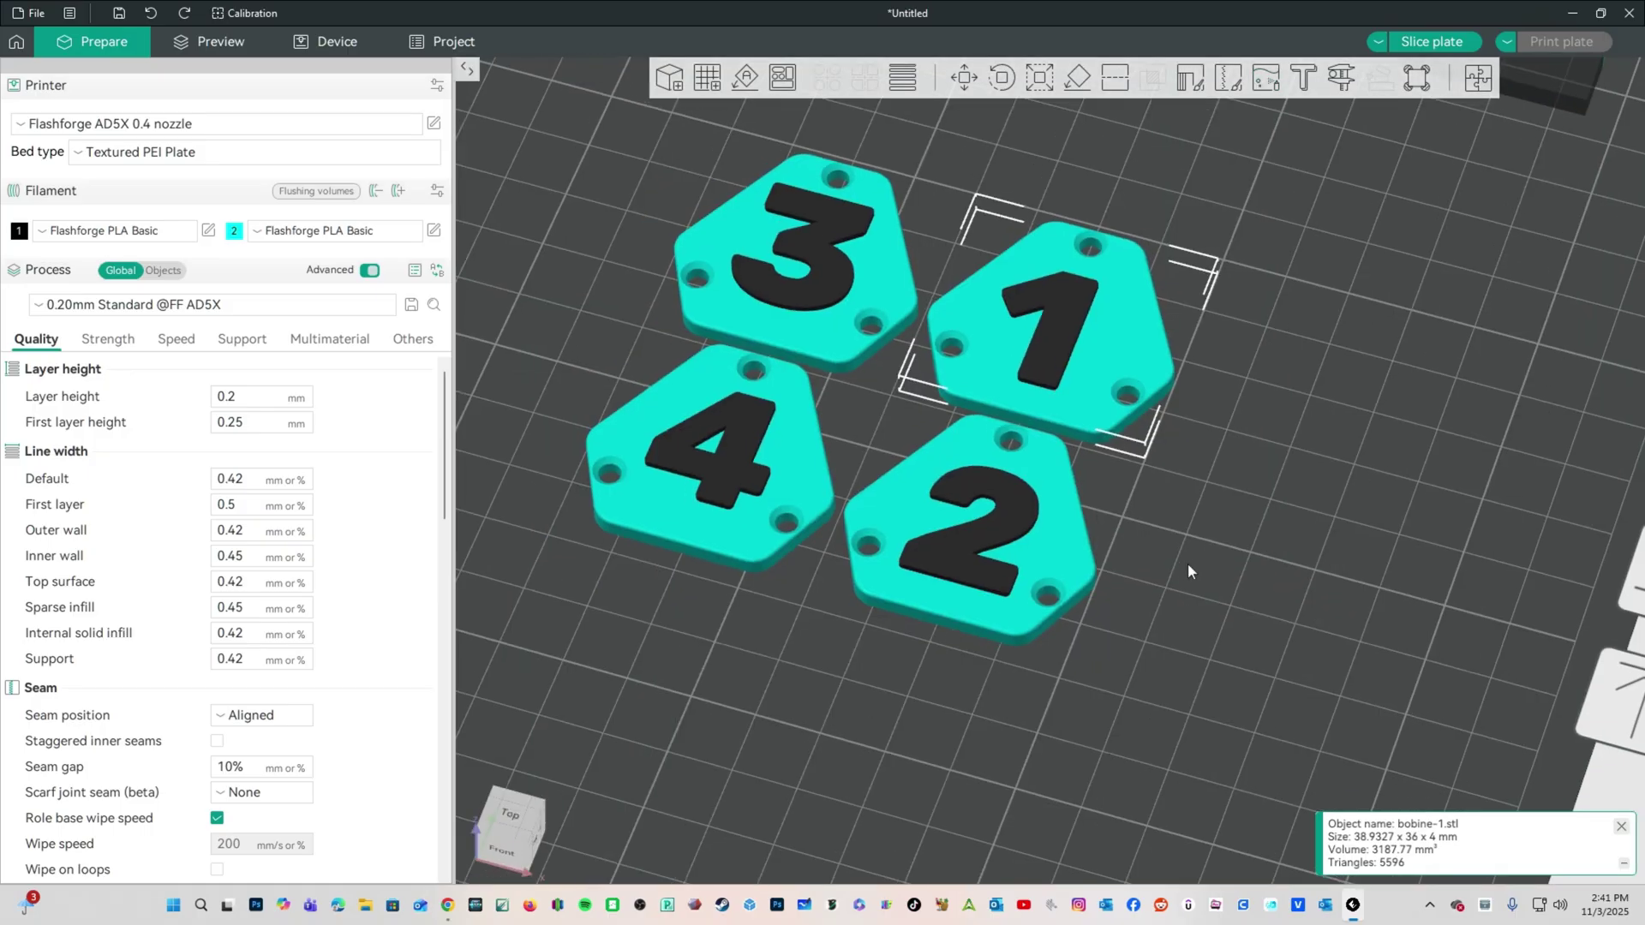
drag(1226, 698, 1623, 698)
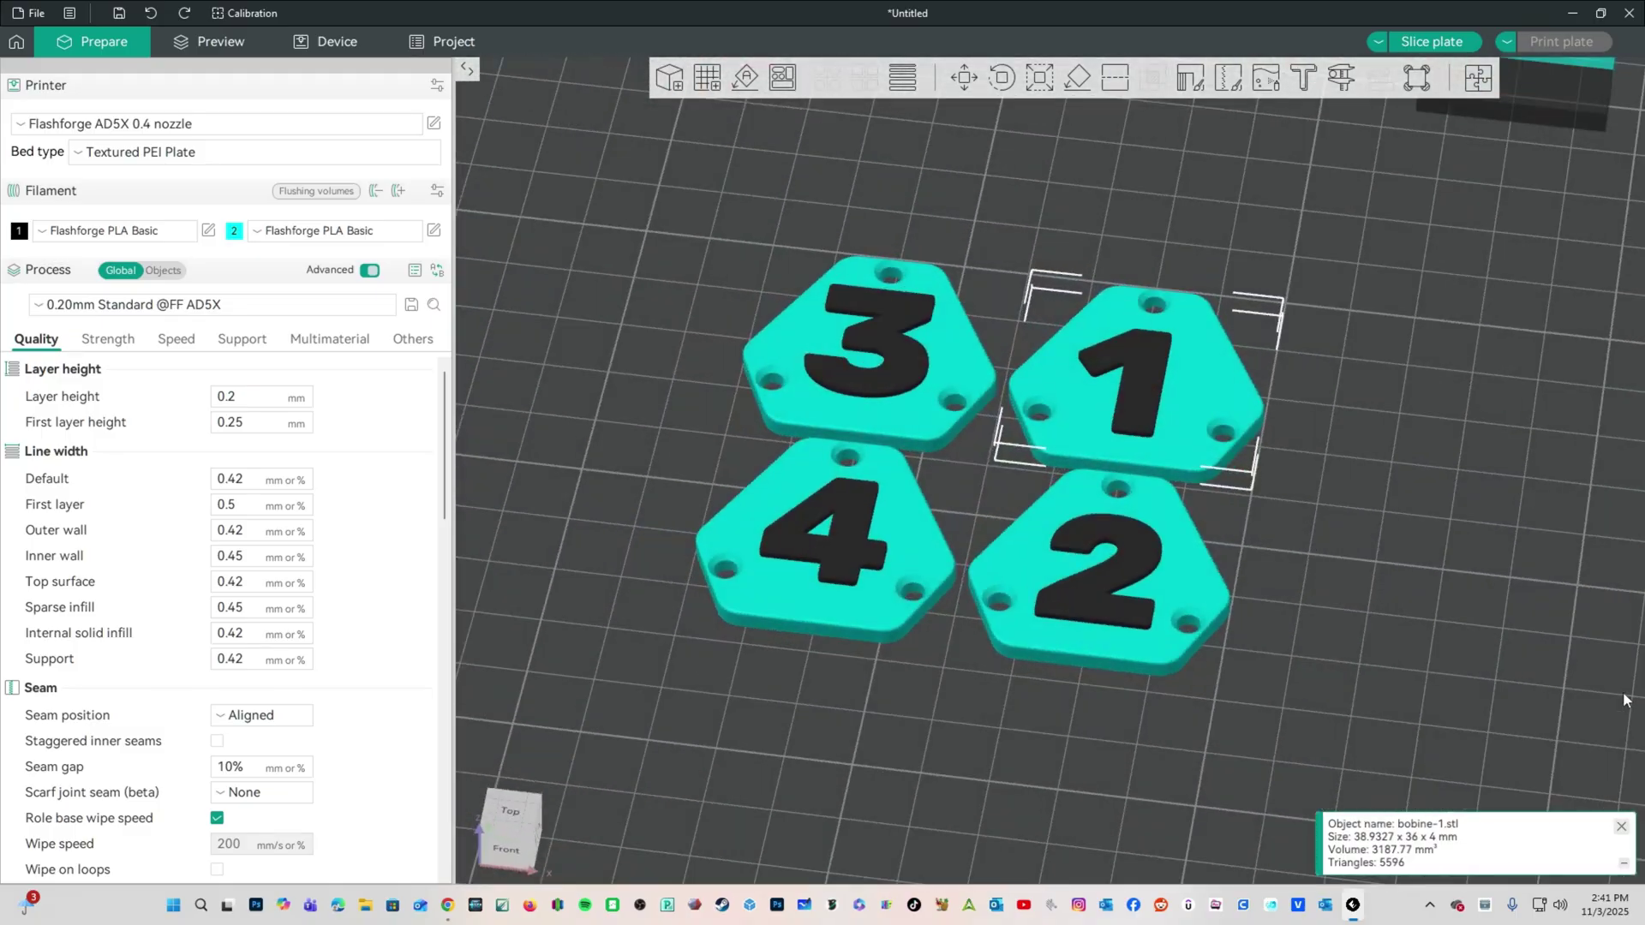
Slice the plate and inspect the preview: 30m47s print time, 11.68 g filament.
click(1431, 41)
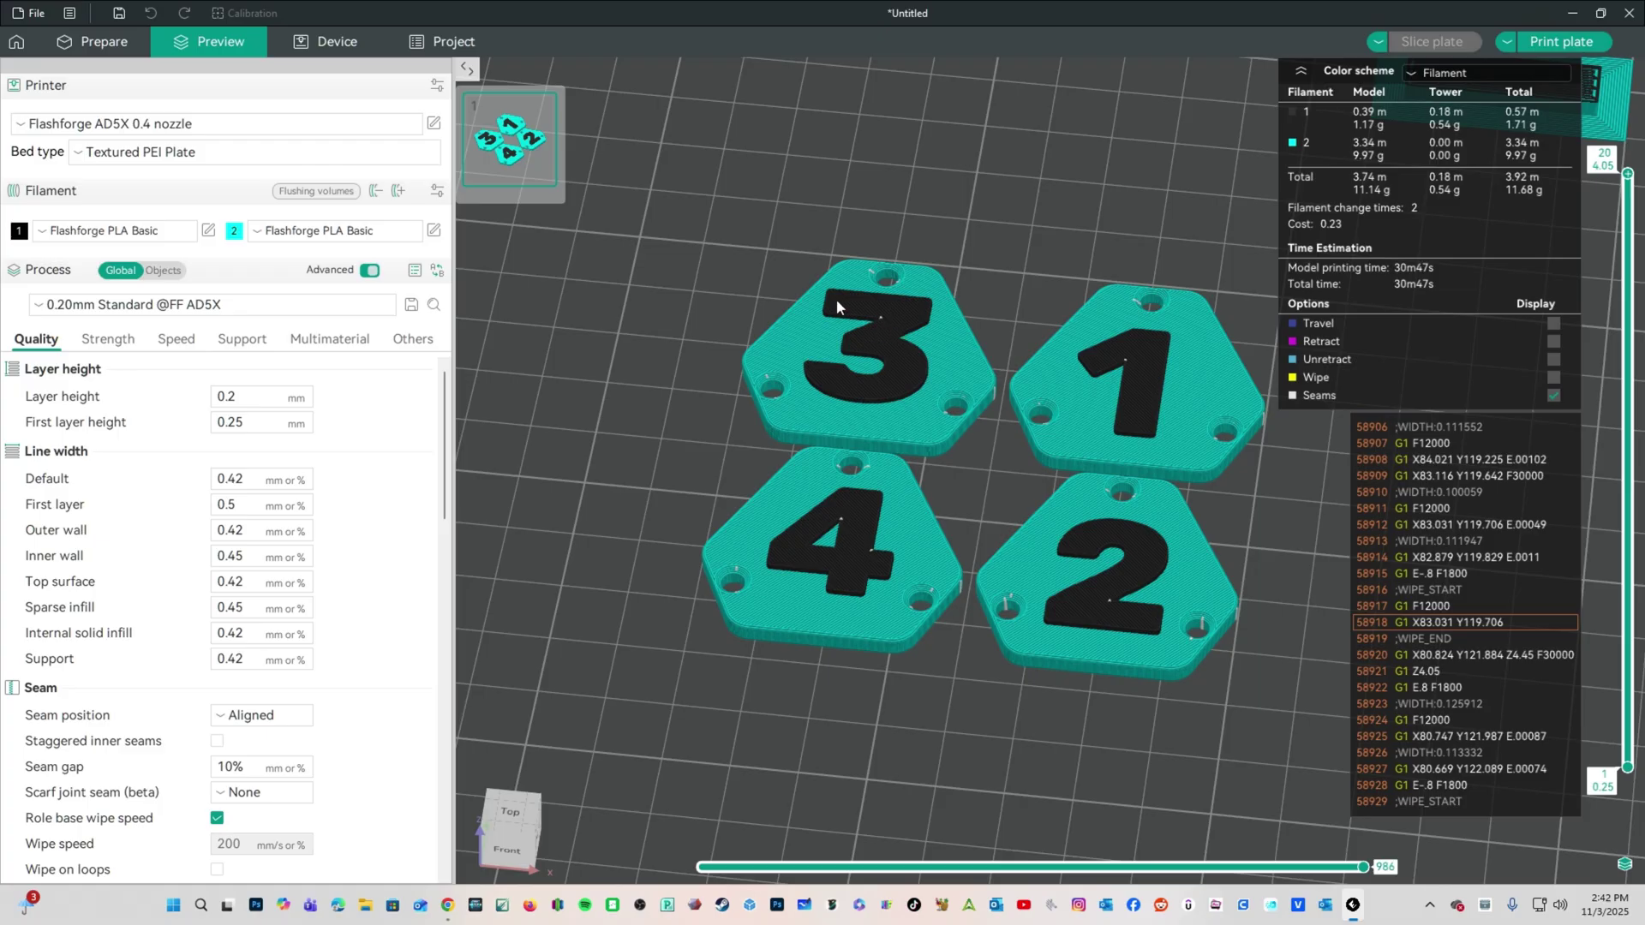
drag(885, 327, 822, 292)
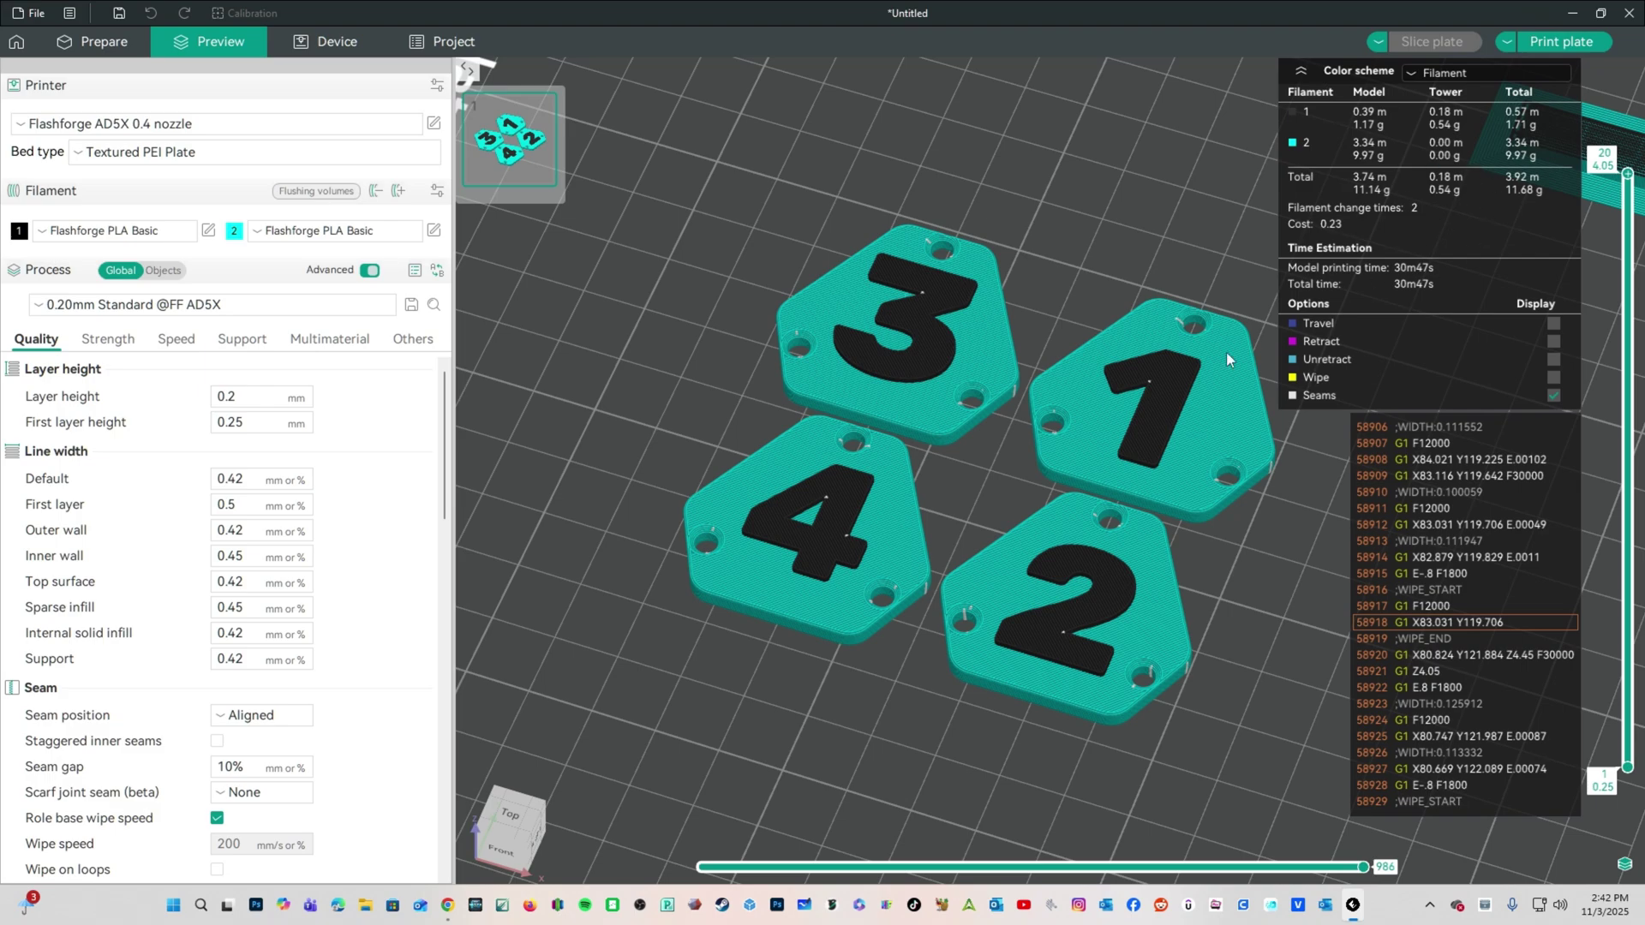
drag(897, 670, 1246, 659)
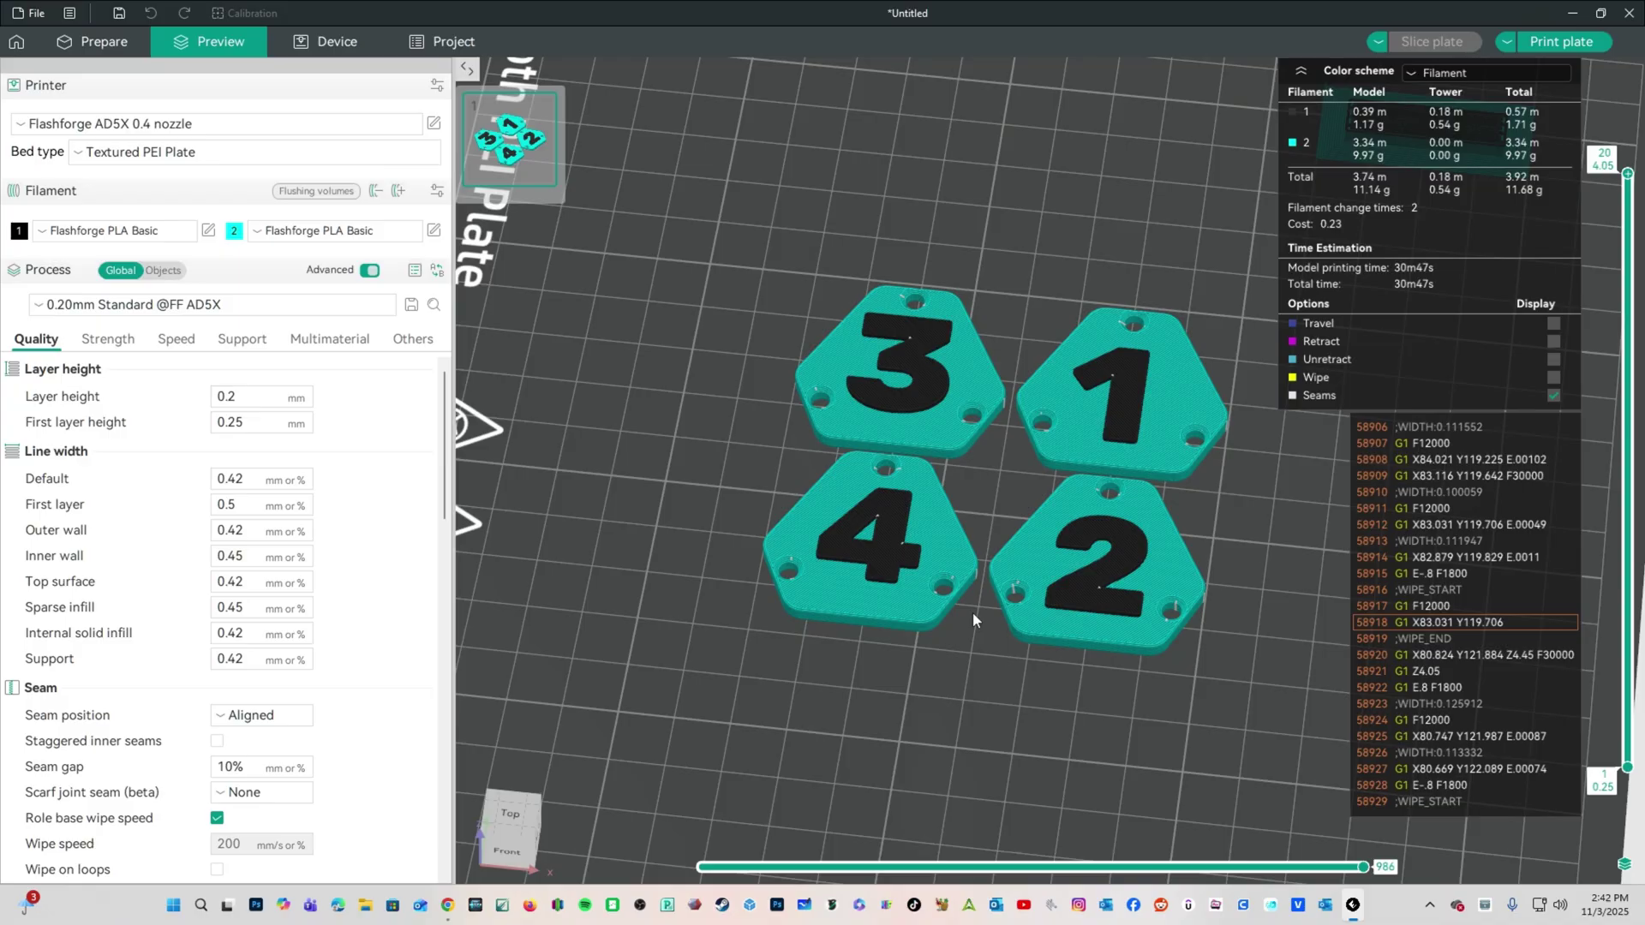
Prepare the AD5X print with levelling on and filament 1 mapped to slot 3.
click(1547, 47)
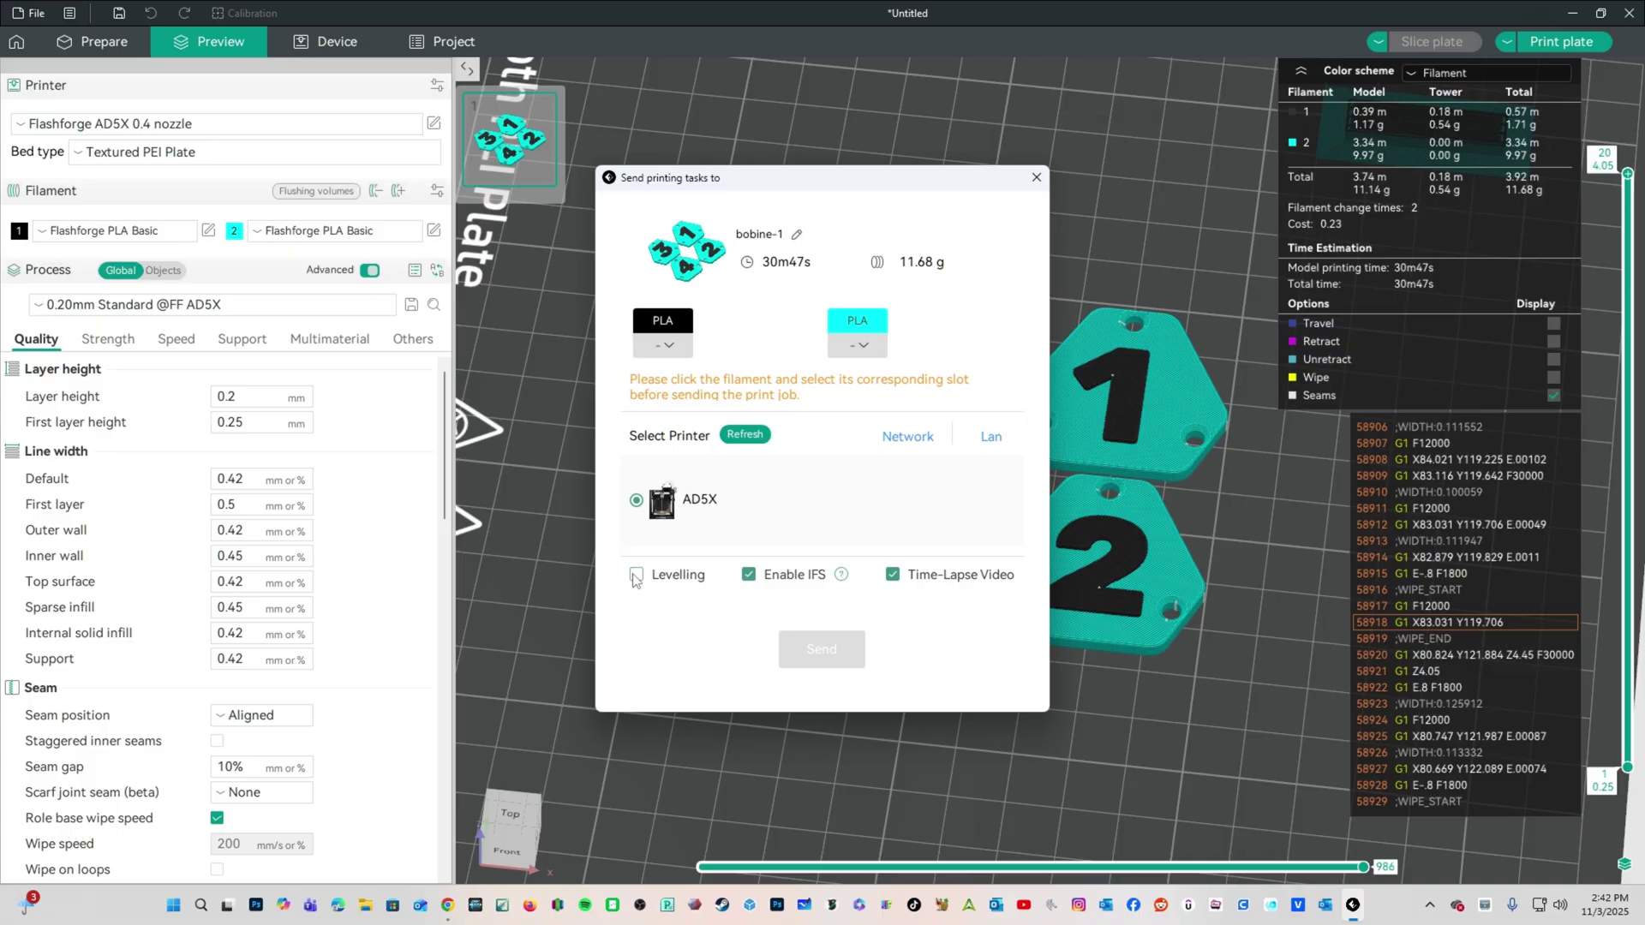
click(636, 576)
click(678, 343)
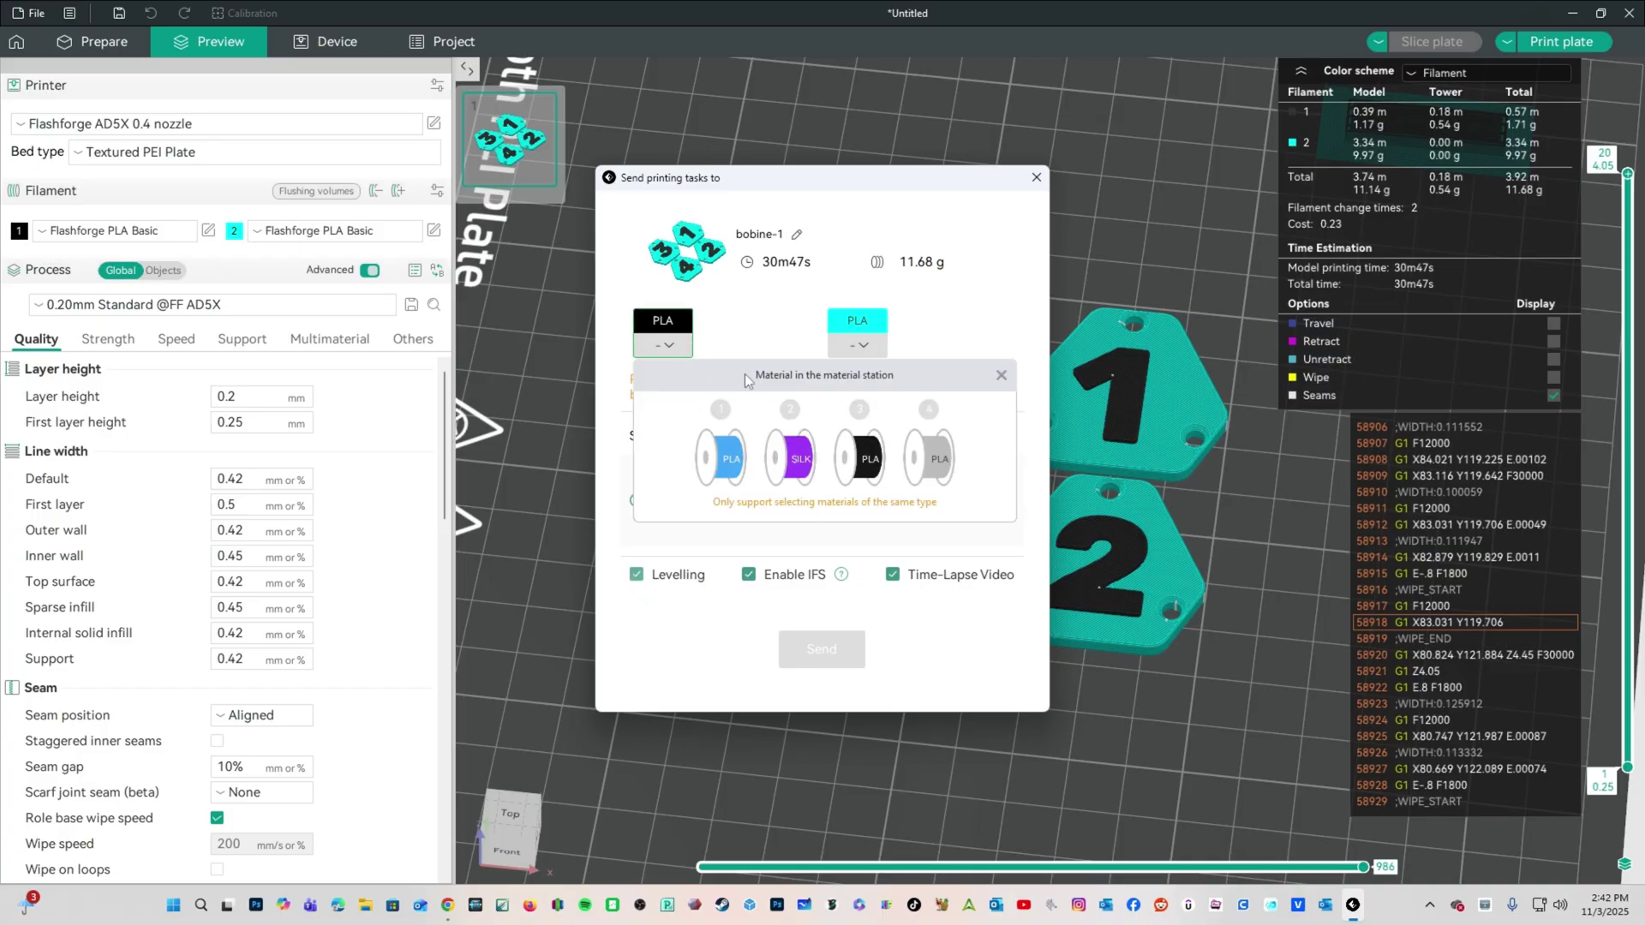